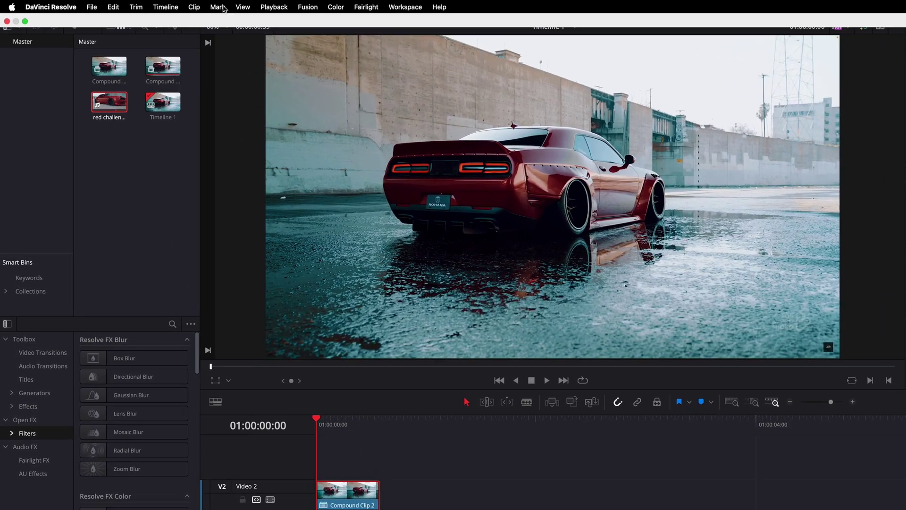
Freeze the clip on a single frame and move the Video 2 clip later in time
left_click(228, 11)
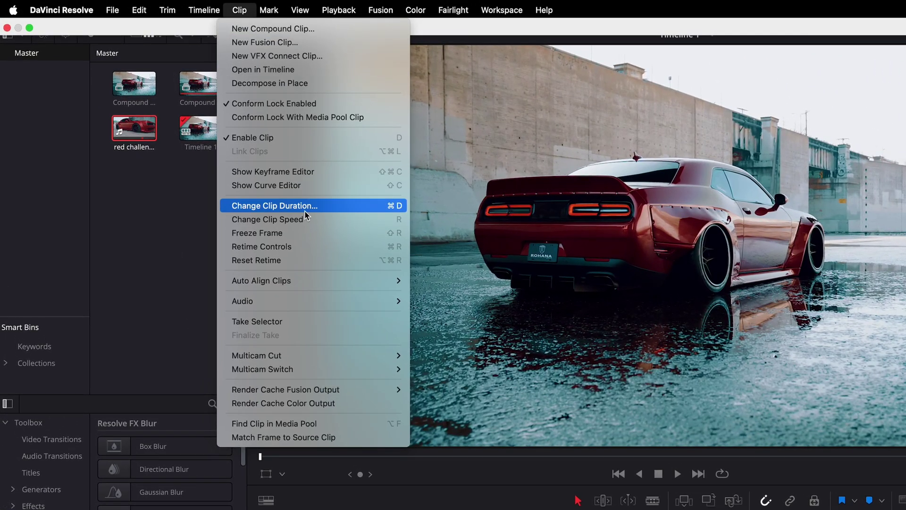
left_click(241, 217)
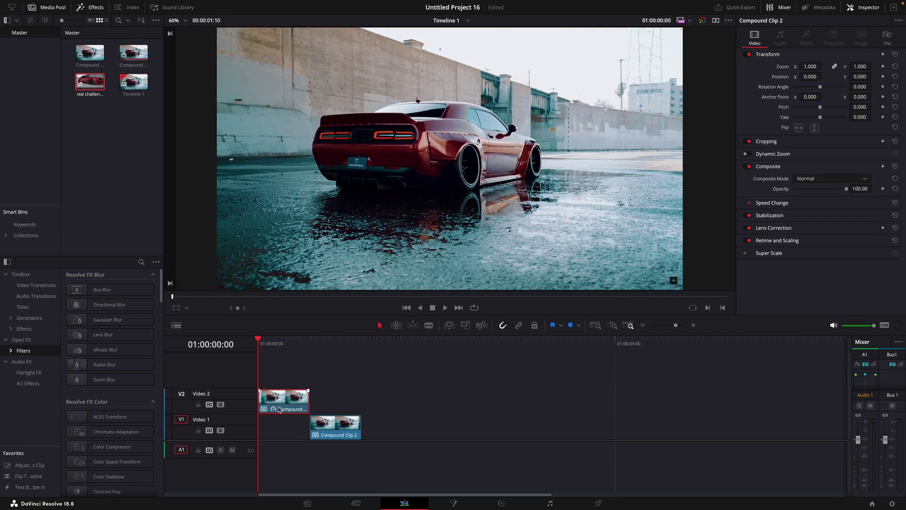
left_click(273, 406)
mouse_move(275, 405)
left_mouse_down()
mouse_move(318, 405)
mouse_move(279, 395)
left_mouse_up()
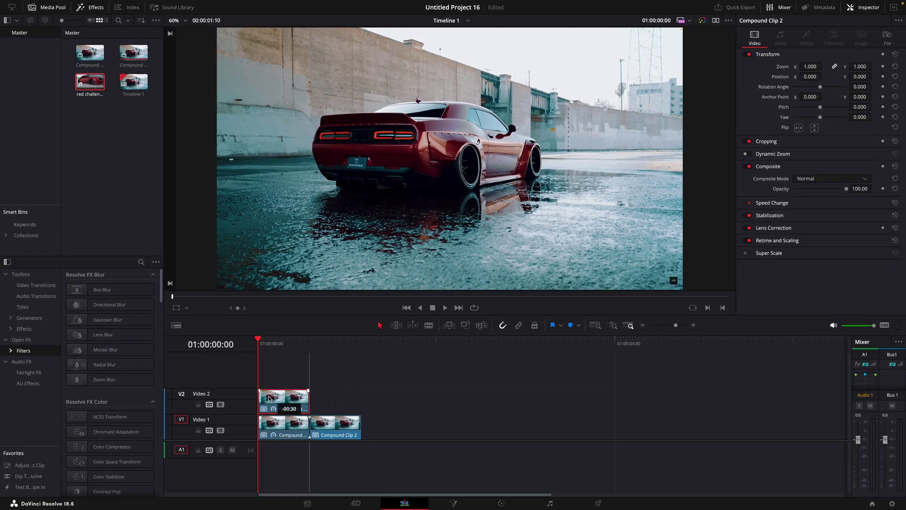
On the Color page, start a curve window along the car's roofline
left_click(502, 504)
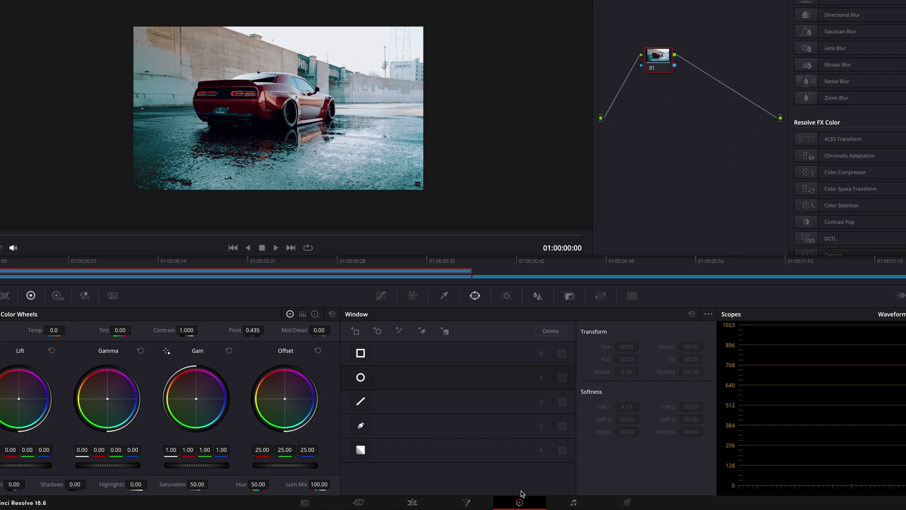
left_click(374, 380)
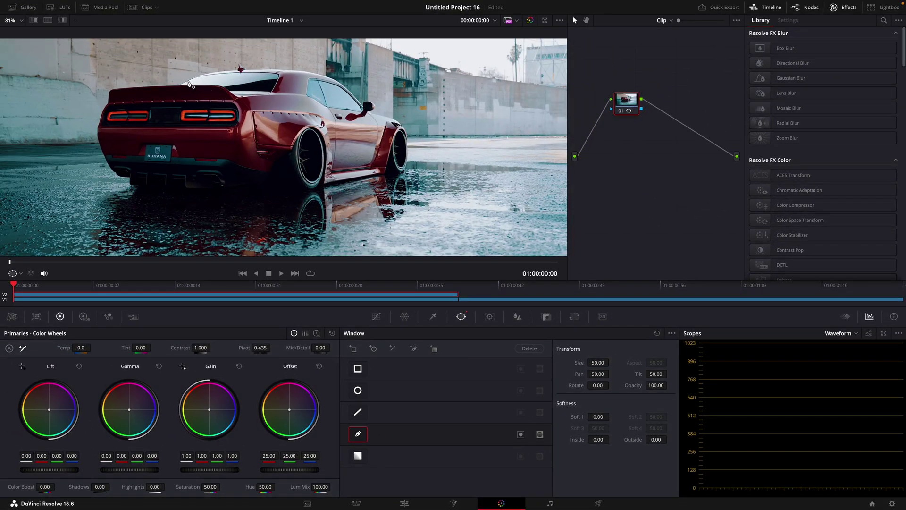
left_click(308, 73)
left_click(324, 76)
left_click(336, 82)
left_click(355, 99)
left_click(365, 102)
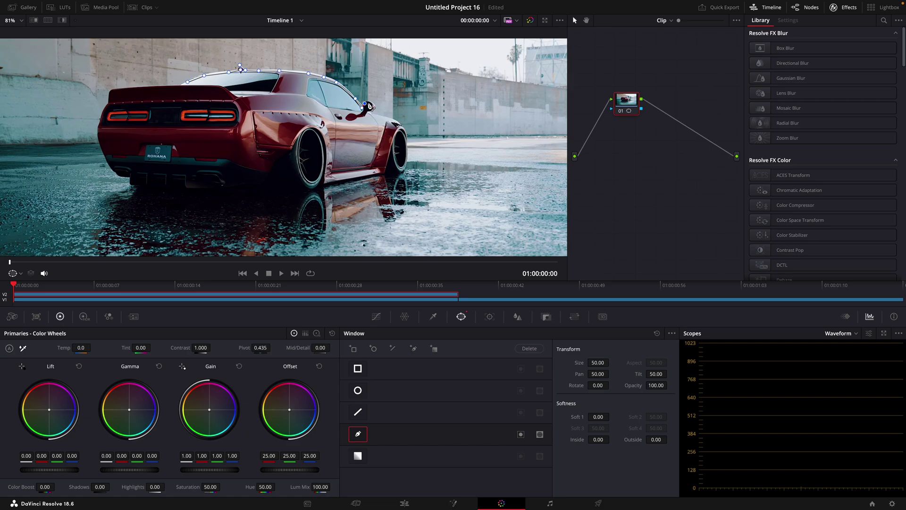
Trace the car's lower edge and add an alpha output to the grading node
left_click(383, 170)
left_click(302, 184)
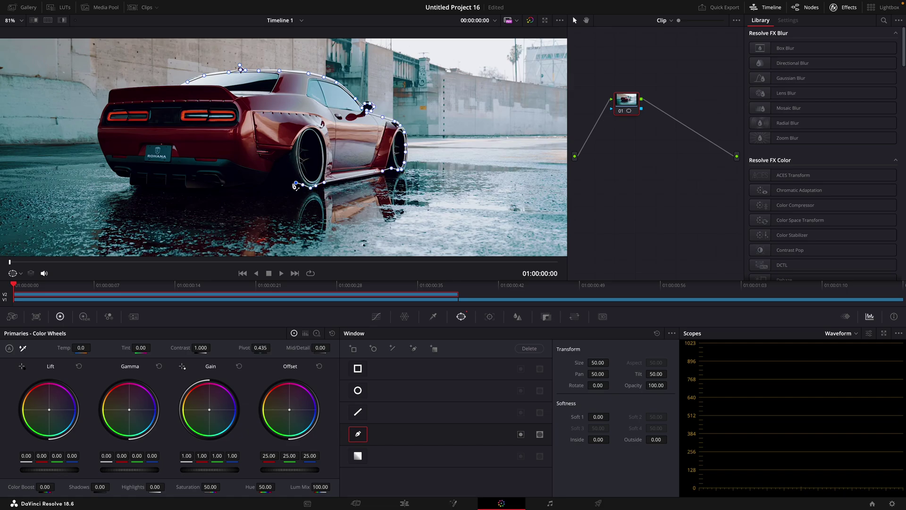
left_click(252, 185)
left_click(183, 186)
left_click(157, 185)
left_click(141, 186)
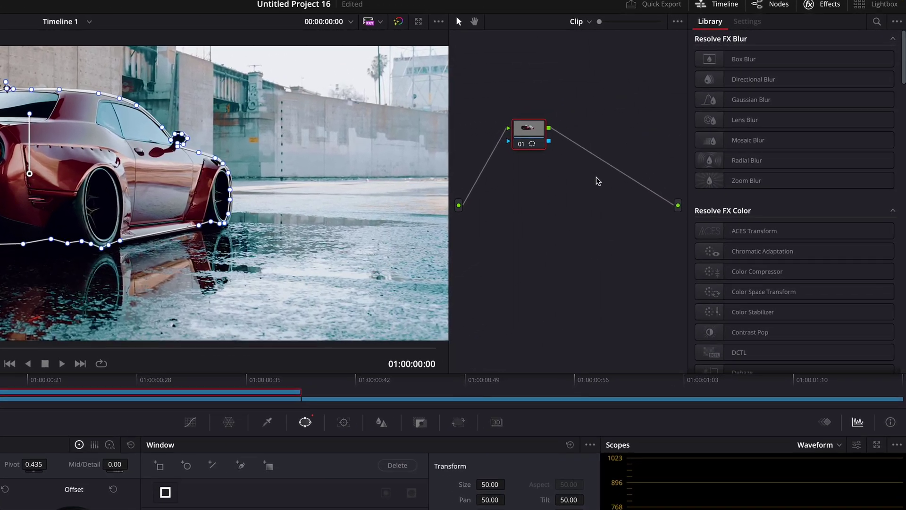
right_click(678, 135)
left_click(652, 111)
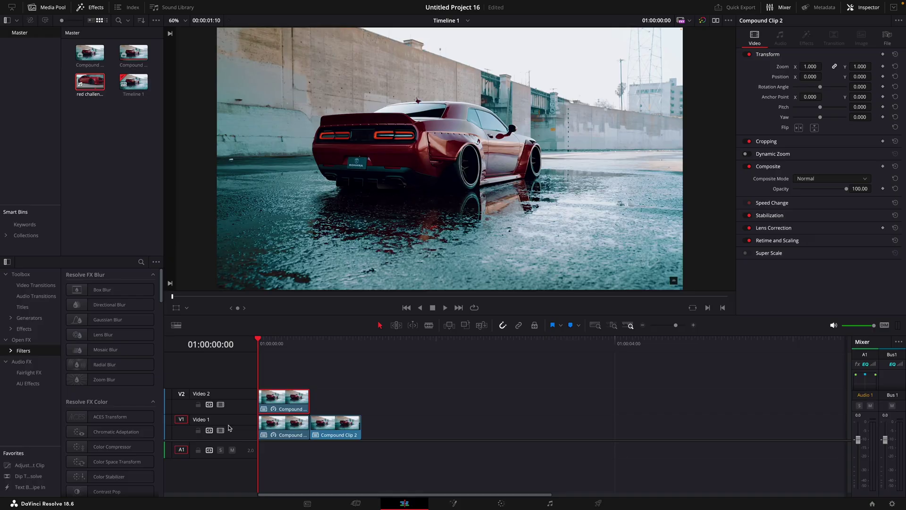
Move the Video 2 clip further along and start a curve window on the first Video 1 clip
left_click_drag(272, 395, 335, 395)
left_click(274, 429)
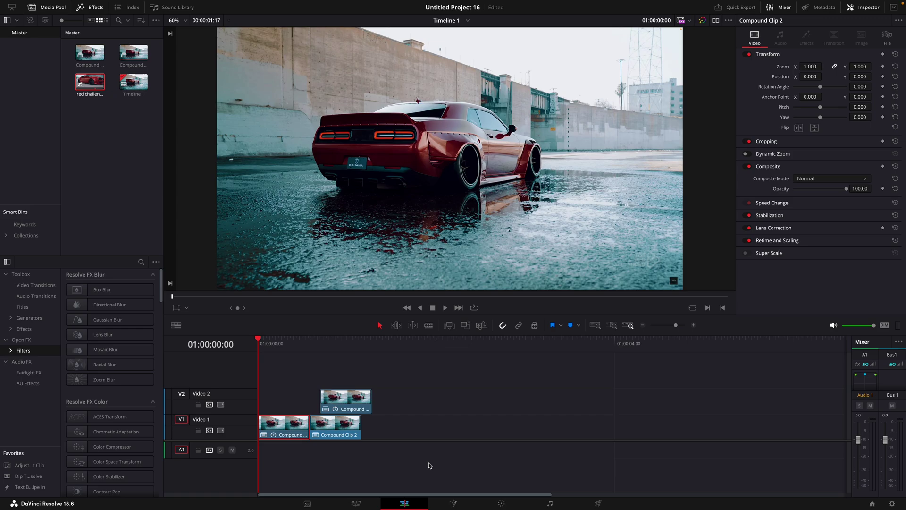
left_click(499, 504)
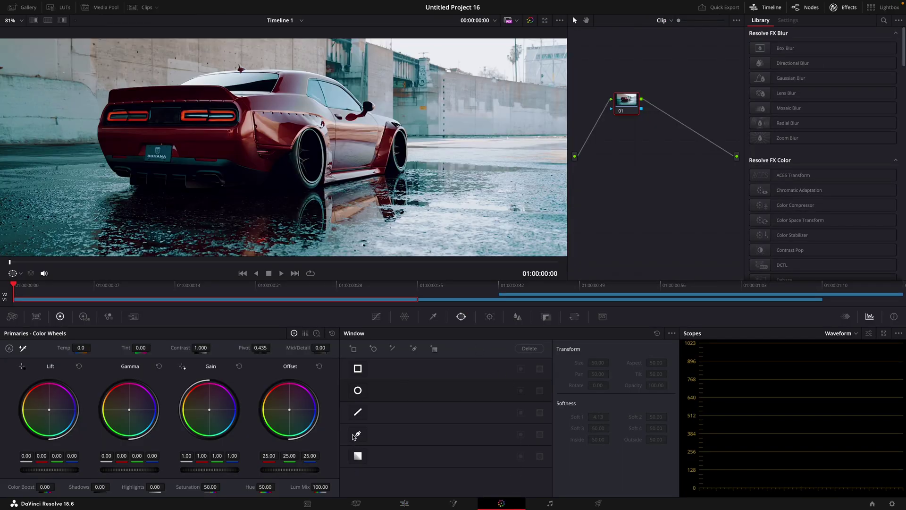
left_click(356, 435)
scroll(134, 164, "down", 3)
scroll(134, 164, "up", 2)
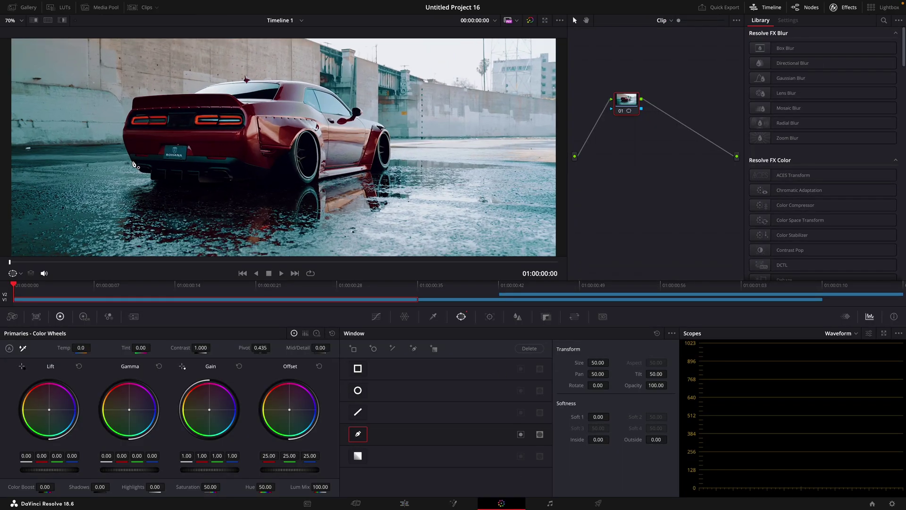
scroll(135, 165, "down", 2)
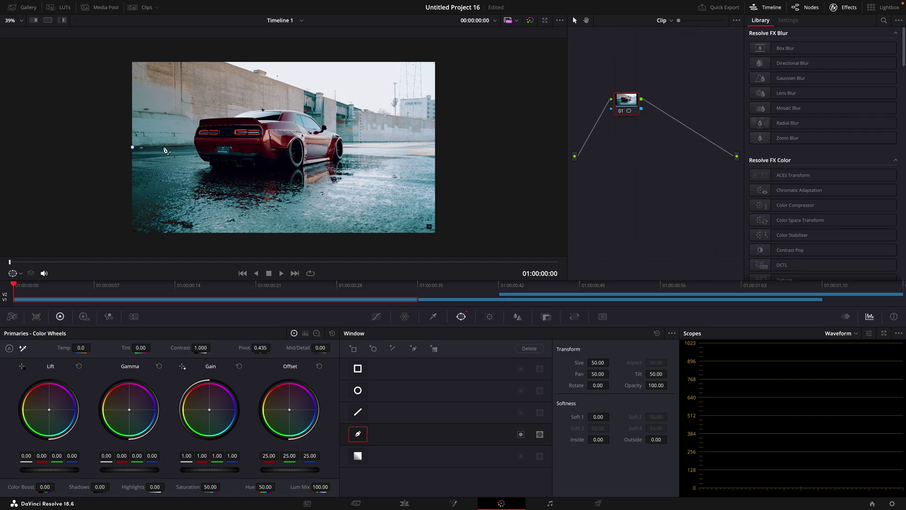
scroll(165, 151, "up", 2)
Trace the mask along the car's rear underside and lower side, then the waterline to the right edge
left_click(137, 144)
left_click(146, 168)
left_click(170, 179)
left_click(206, 187)
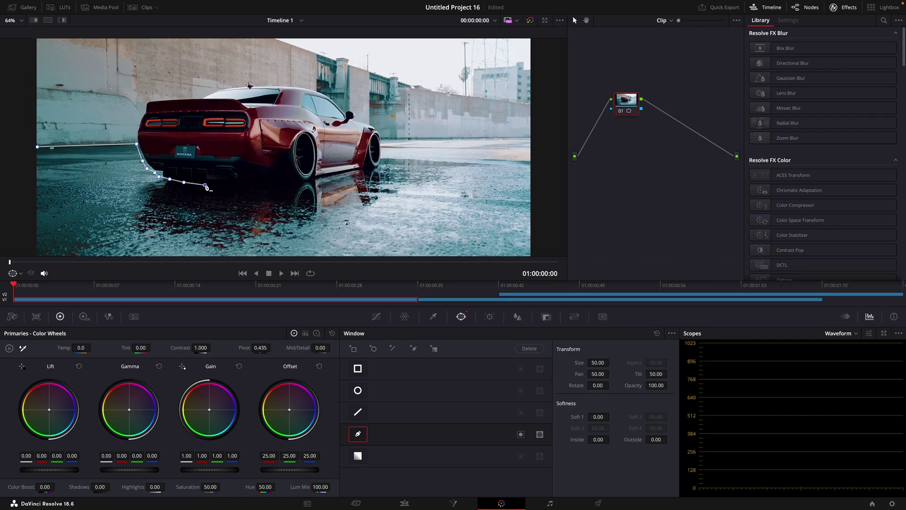
left_click(259, 187)
left_click(324, 180)
left_click(419, 138)
left_click(475, 138)
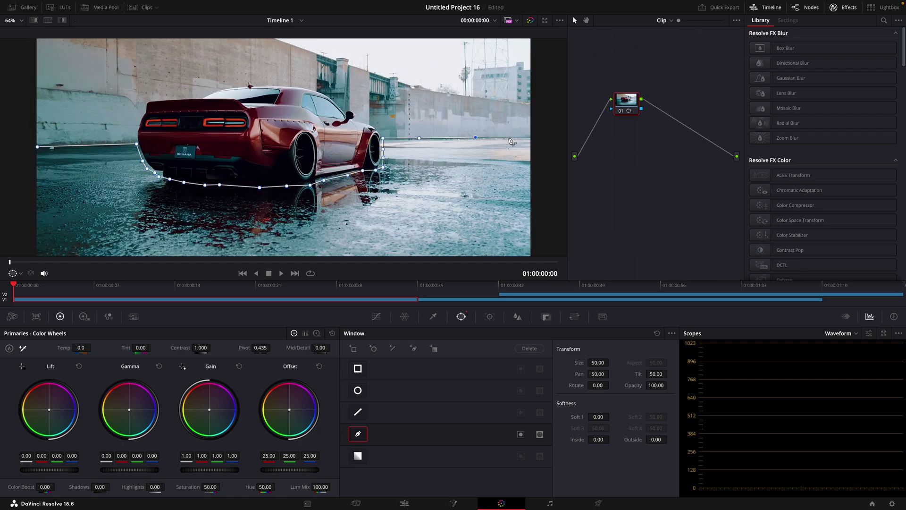
left_click(531, 138)
Add an alpha output, close the mask around the frame bottom, and raise its outside softness
right_click(695, 154)
left_click(729, 190)
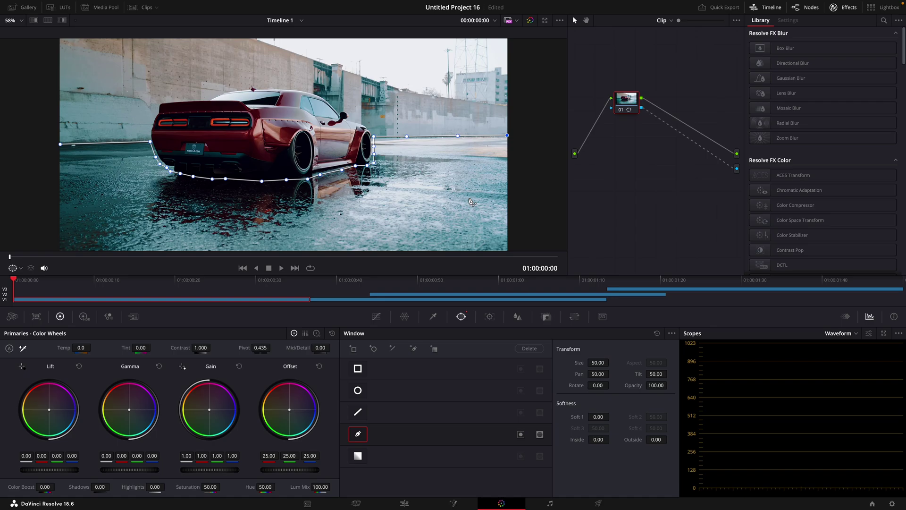
scroll(440, 132, "down", 5)
left_click(479, 190)
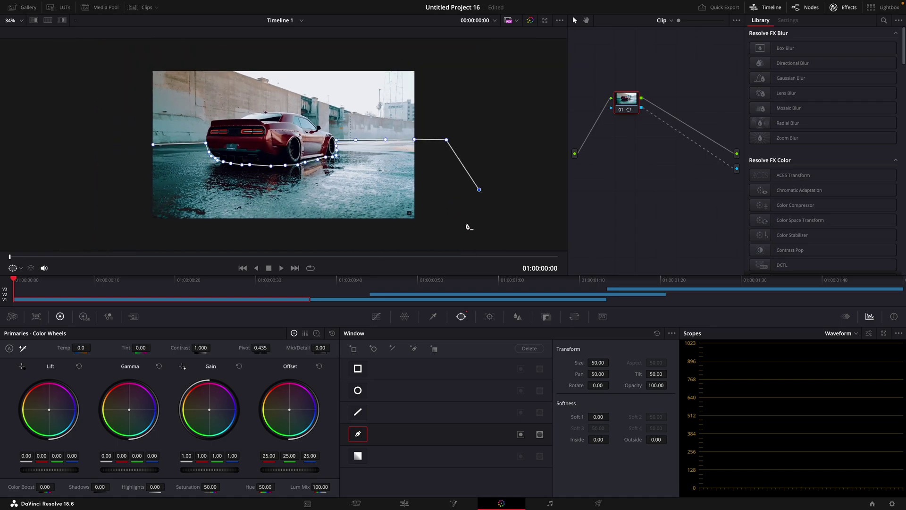
left_click(465, 225)
left_click(430, 240)
left_click_drag(354, 246, 331, 243)
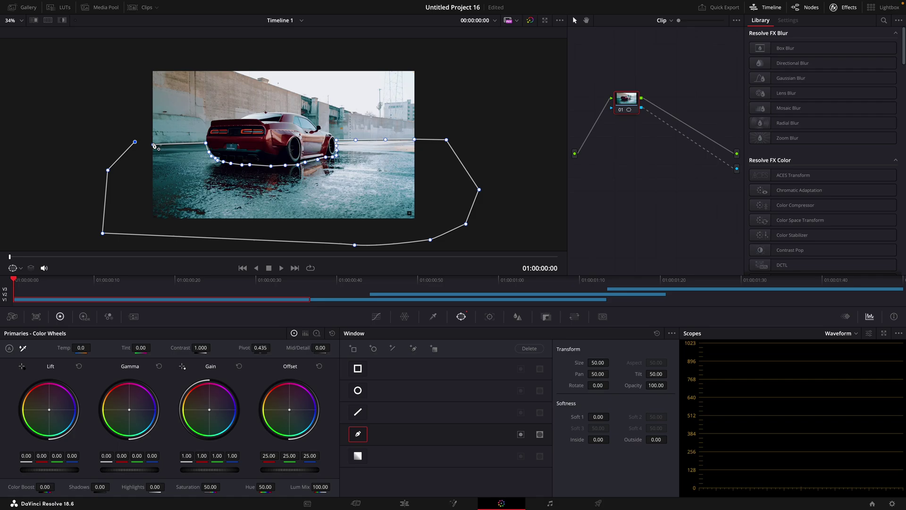
left_click(155, 145)
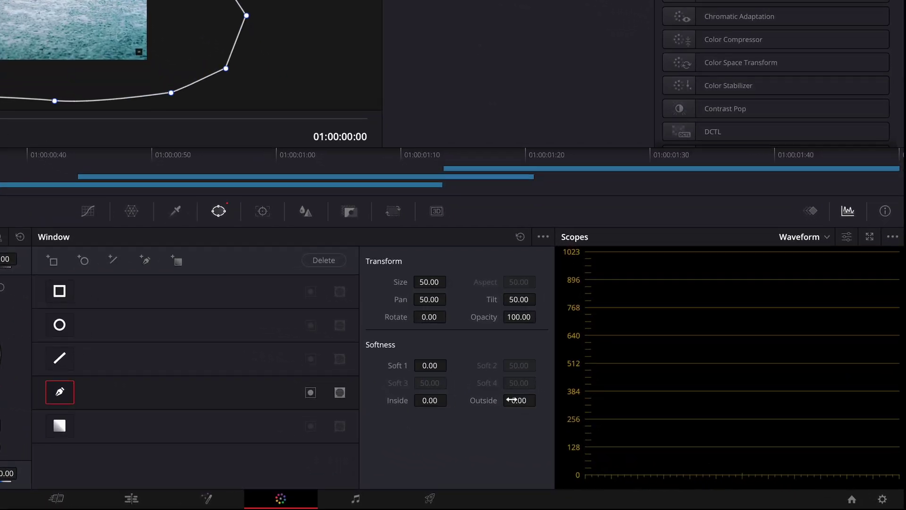
left_click_drag(511, 401, 524, 399)
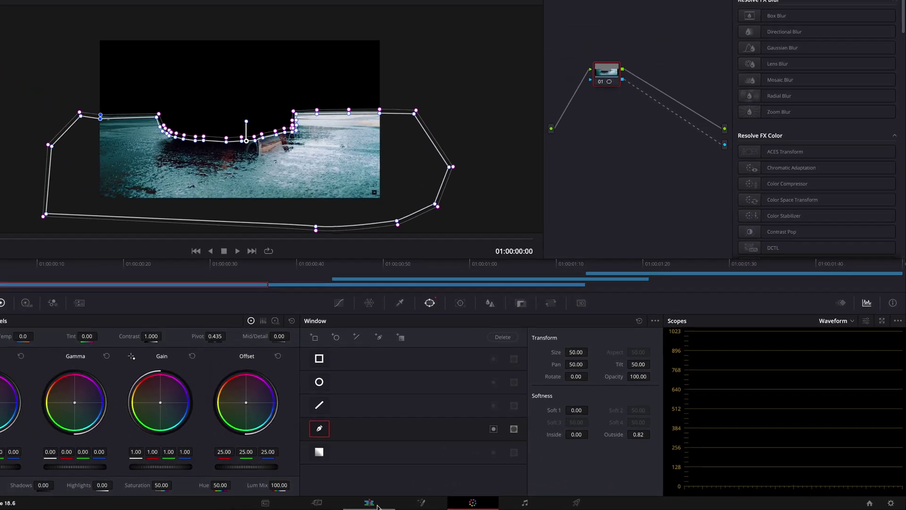
left_click(411, 493)
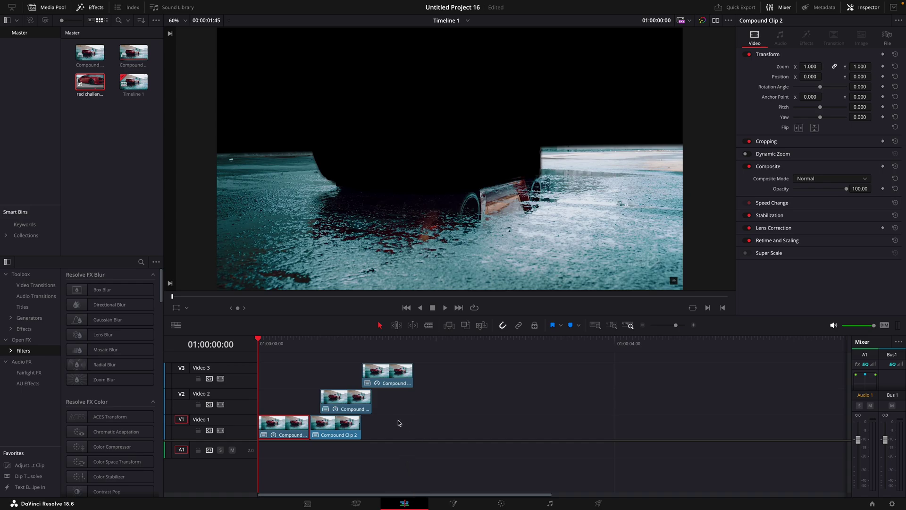
Replace the Video 2 clip with a copy of the first Video 1 clip, at frame 13
left_click(341, 407)
key("Delete")
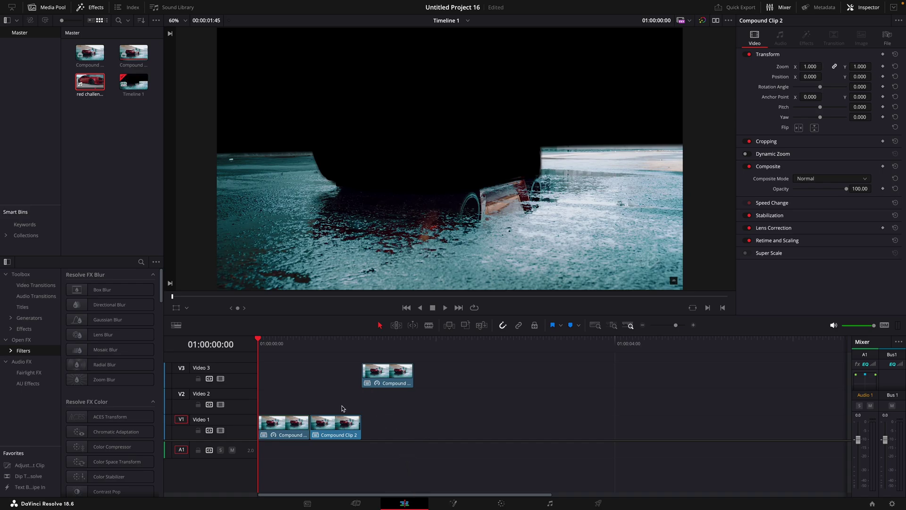
left_click_drag(278, 426, 282, 409)
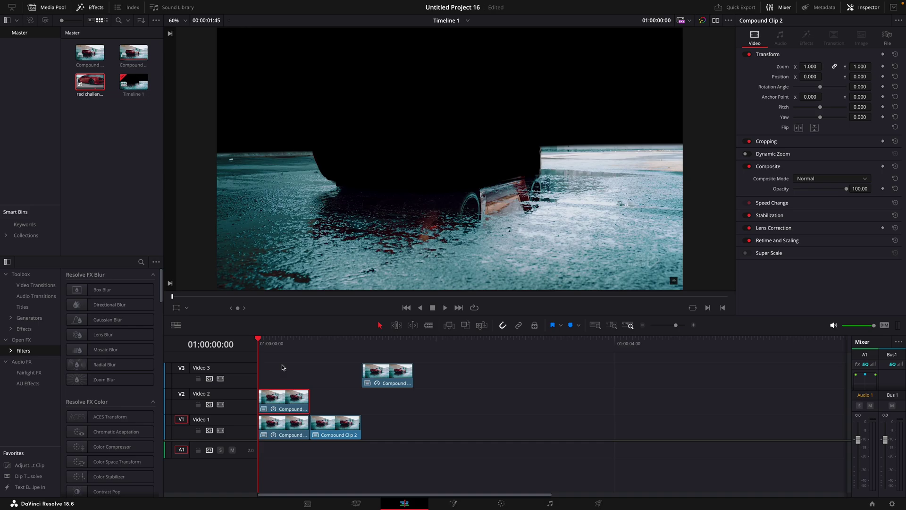
left_click(277, 345)
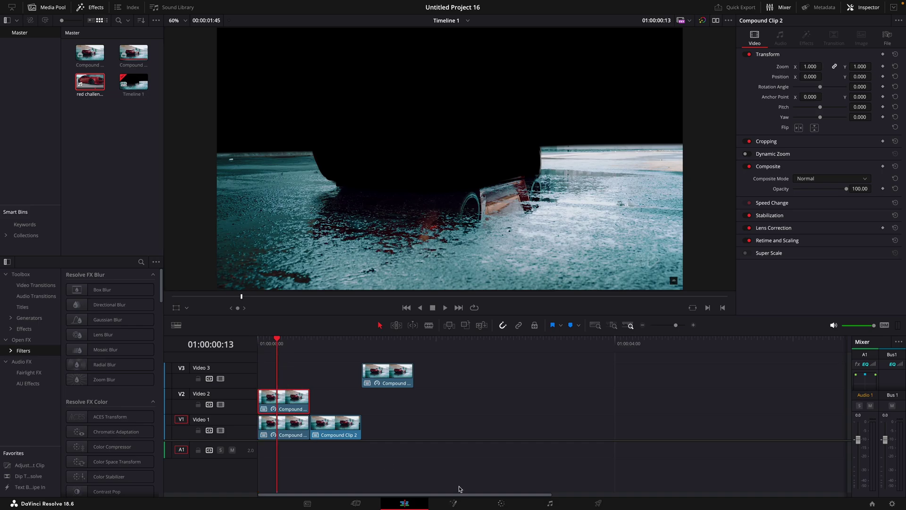
left_click(504, 504)
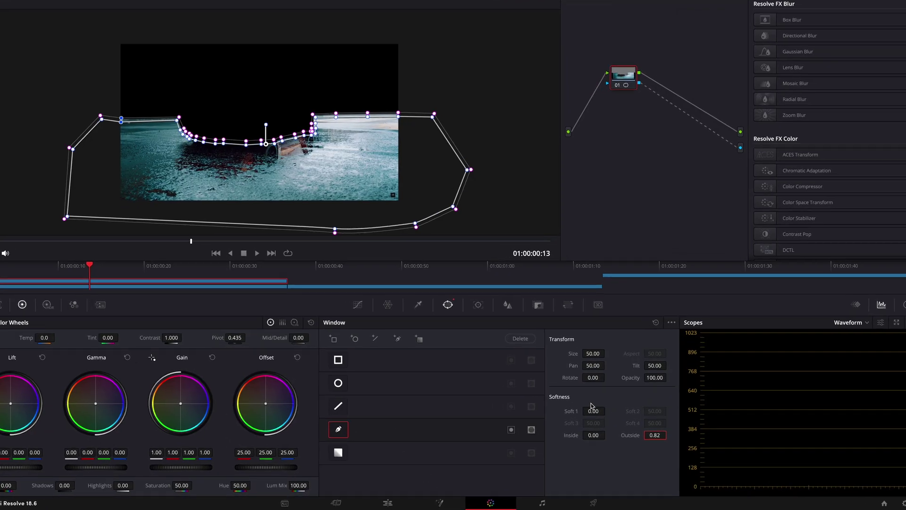
Invert the mask and reshape it along the car's spoiler, roof and mirror
left_click(521, 434)
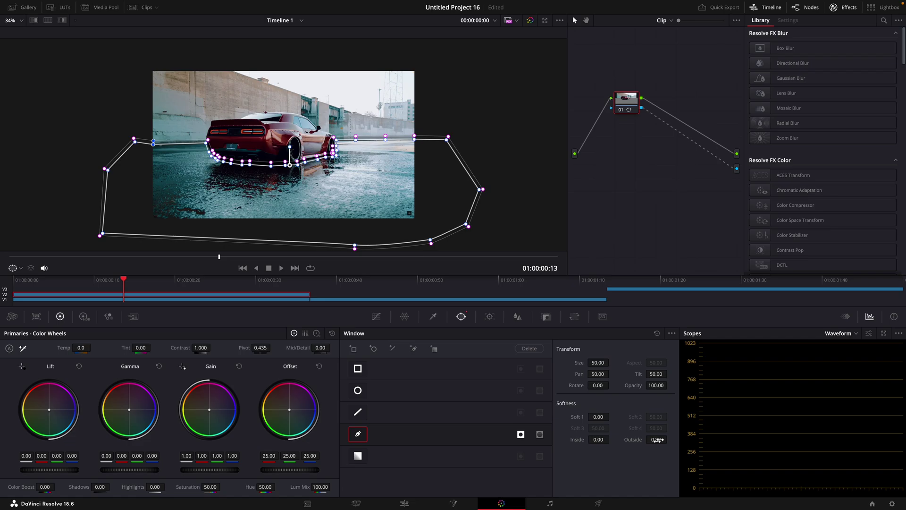
key("shift+z")
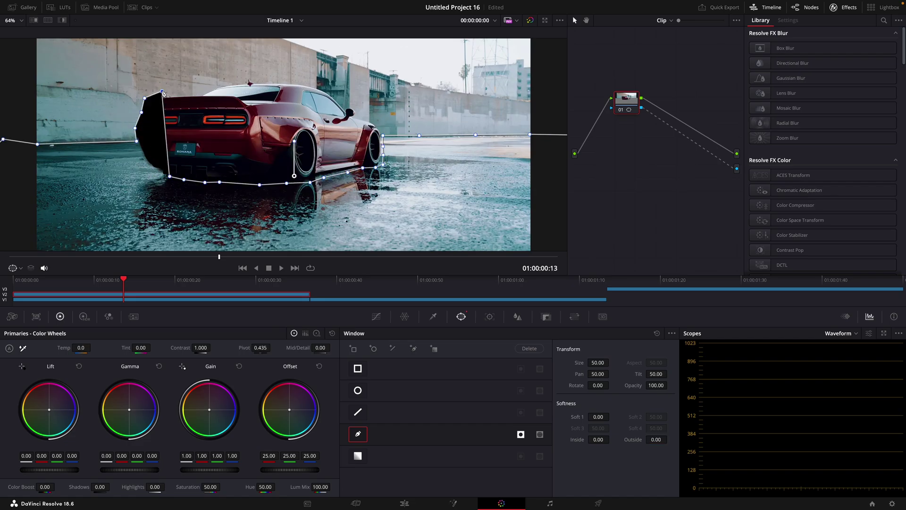
left_click_drag(139, 113, 145, 116)
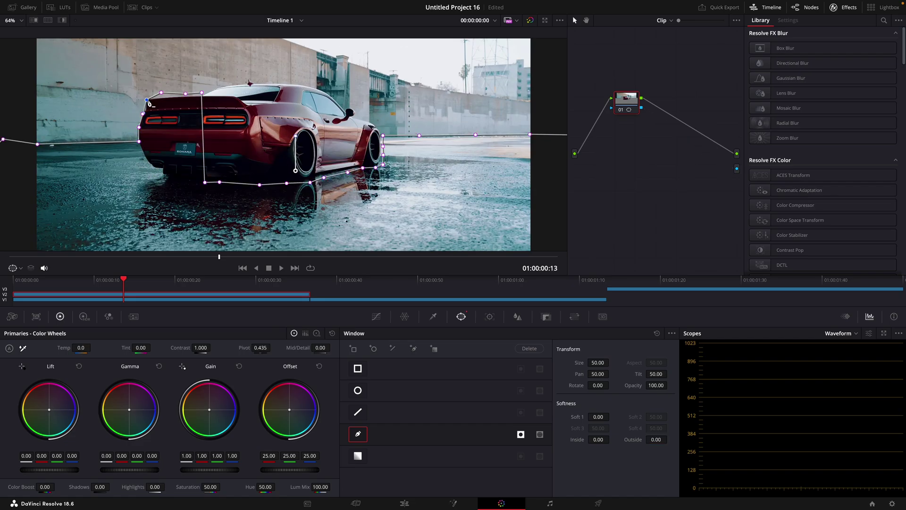
left_click_drag(202, 93, 253, 82)
left_click(268, 83)
left_click(297, 84)
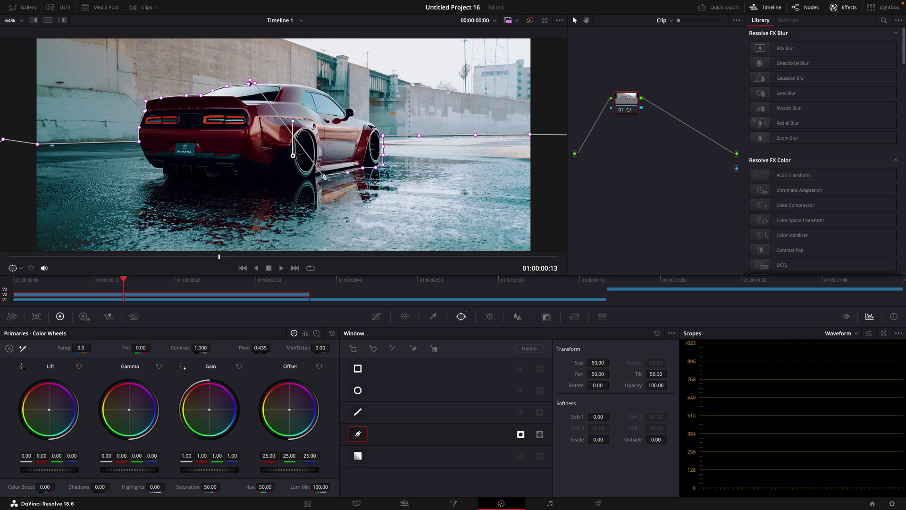
left_click(332, 98)
left_click(364, 122)
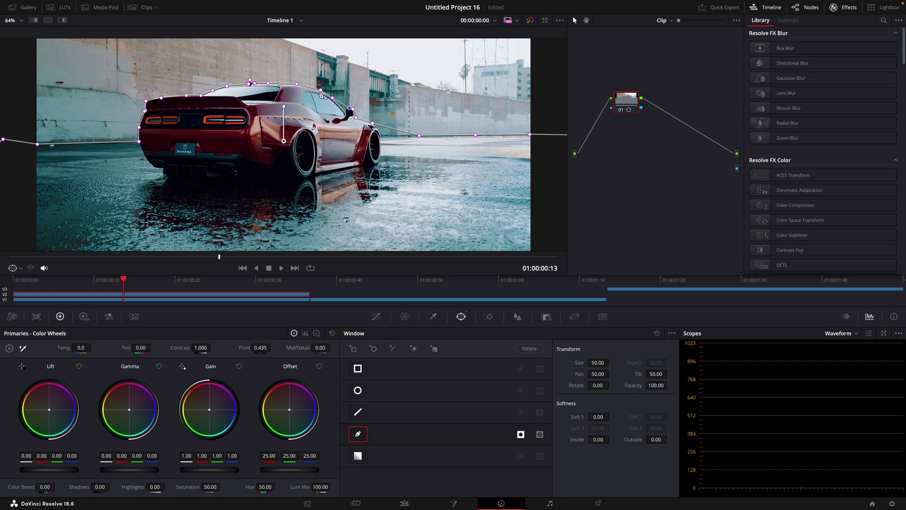
Use the car mask as the clip's alpha and move the Video 3 clip to the timeline start
left_click_drag(640, 107, 736, 168)
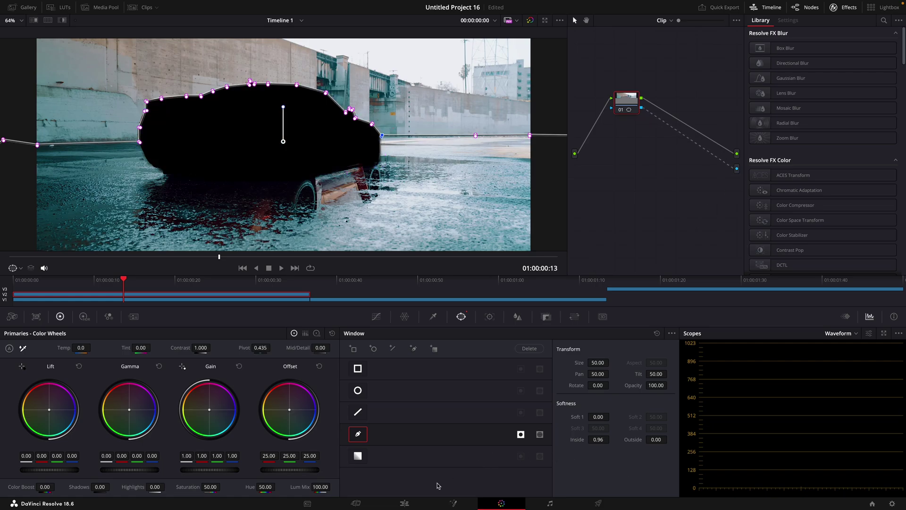
left_click(404, 503)
left_click_drag(350, 404, 278, 404)
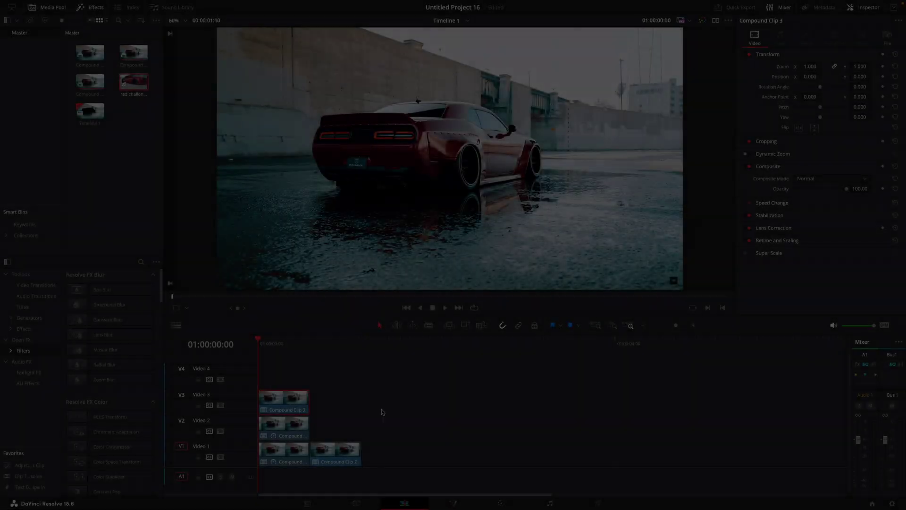
Nest the Video 3, Video 2 and Video 1 clips each as a compound clip (Compound Clips 4–6)
right_click(286, 400)
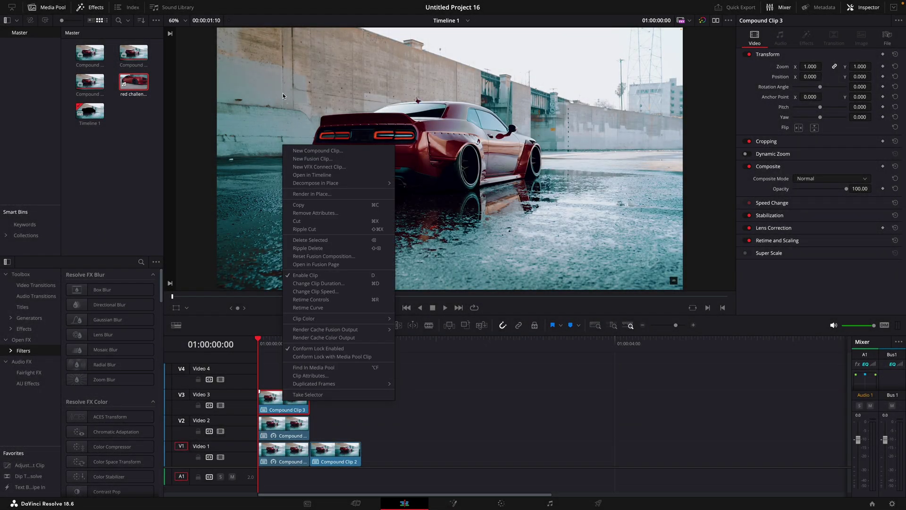
right_click(292, 399)
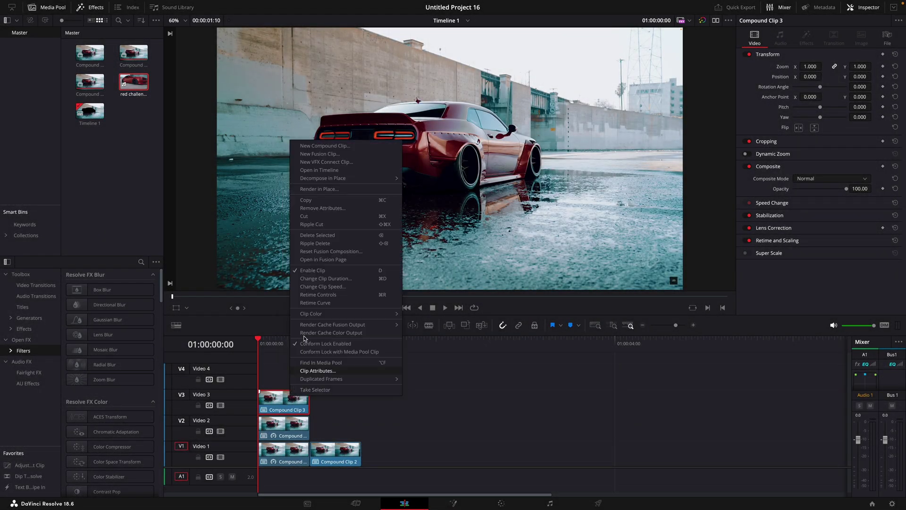
left_click(355, 151)
left_click(508, 277)
right_click(271, 423)
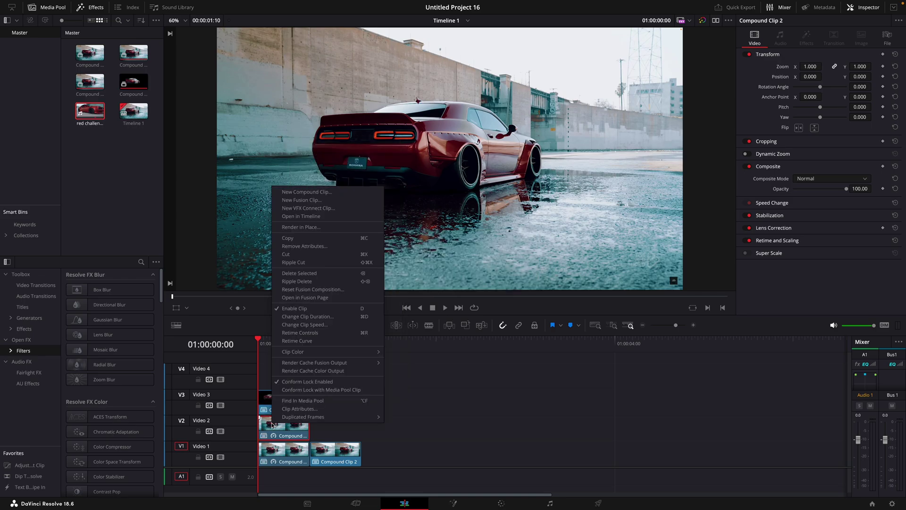
left_click(312, 192)
left_click(509, 278)
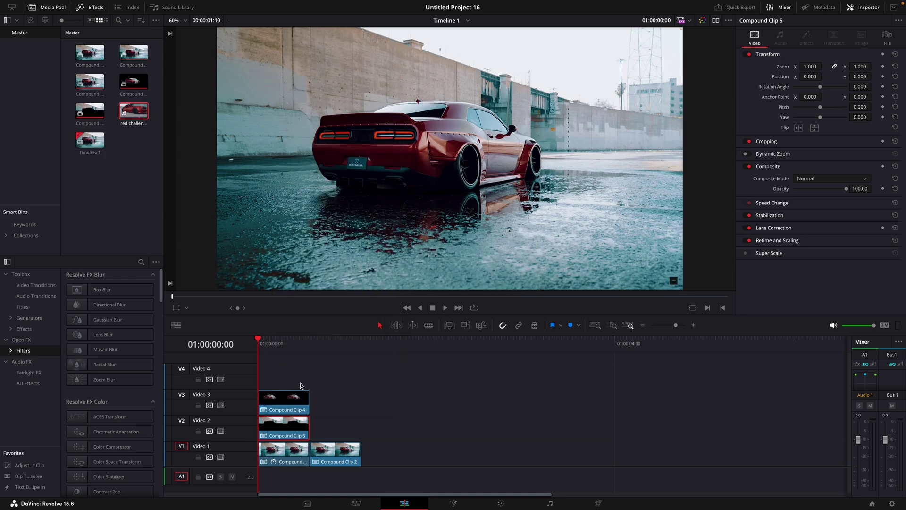
right_click(292, 460)
left_click(338, 229)
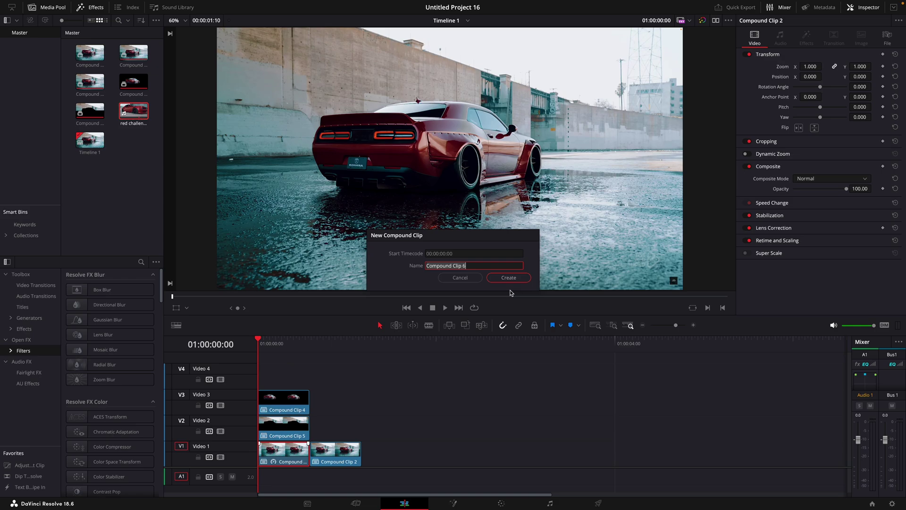
left_click(509, 277)
Combine the three stacked compound clips into one Fusion clip
left_click_drag(276, 488, 291, 378)
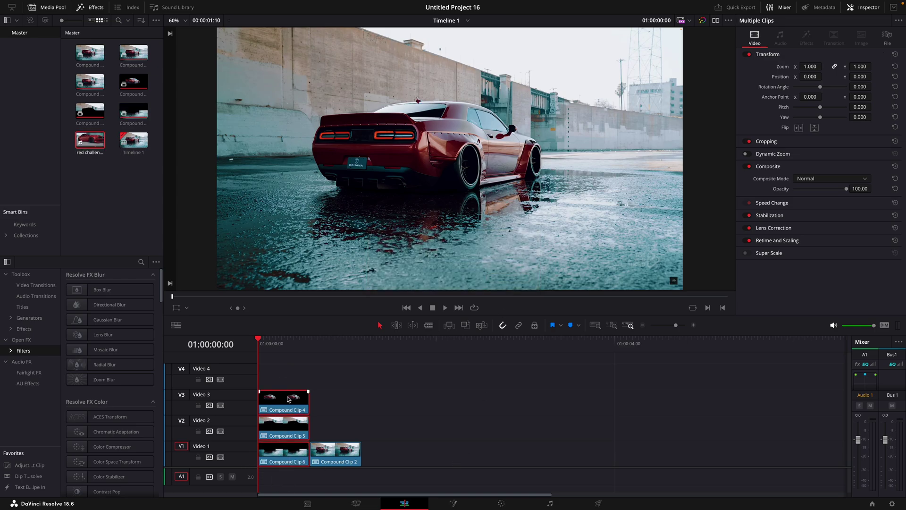
right_click(290, 382)
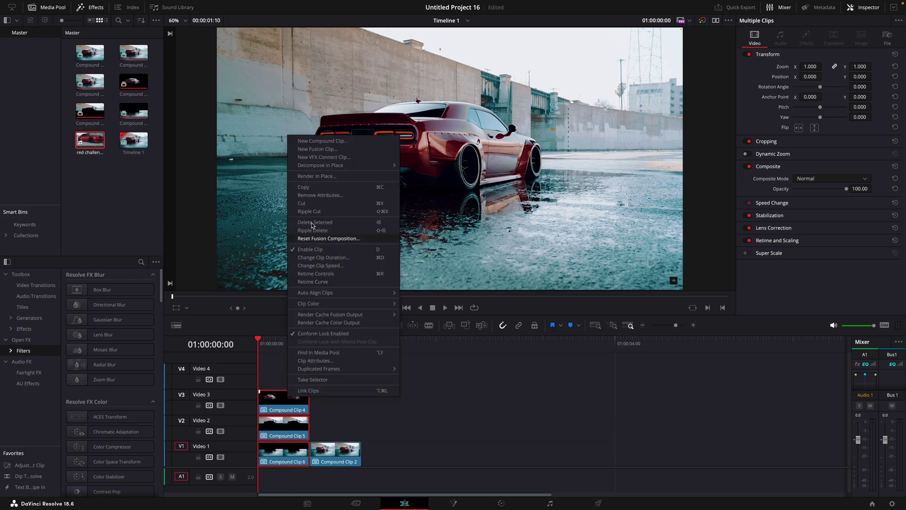
left_click(325, 149)
In the Fusion clip, preview the media inputs and rename MediaIn3 to car
left_click(466, 505)
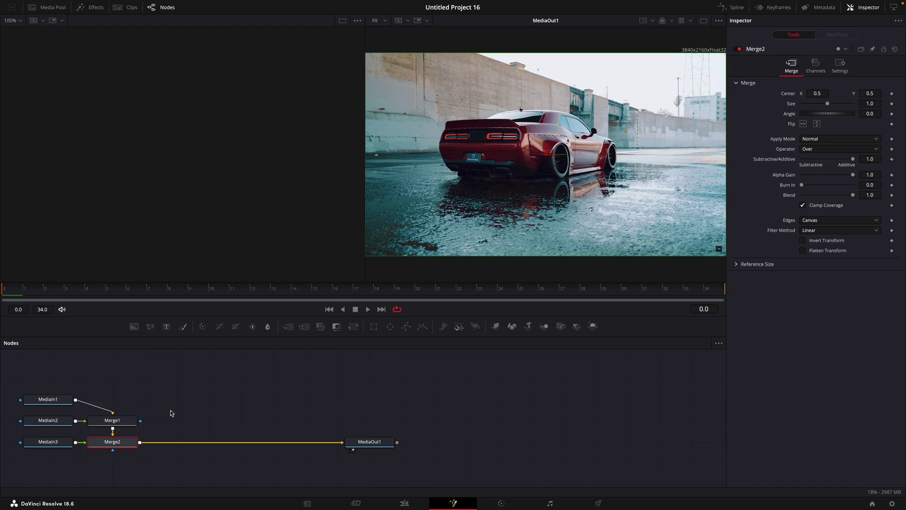
key("1")
key("1")
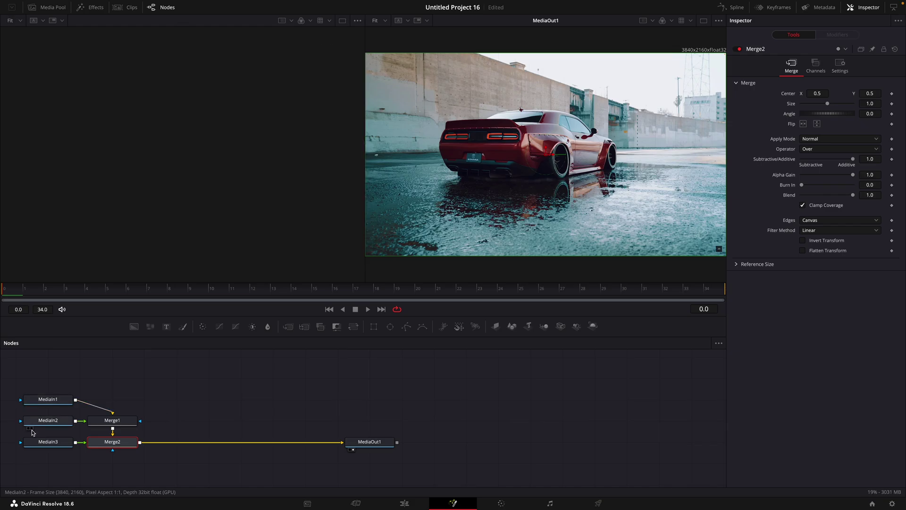
key("1")
key("1")
left_click(37, 443)
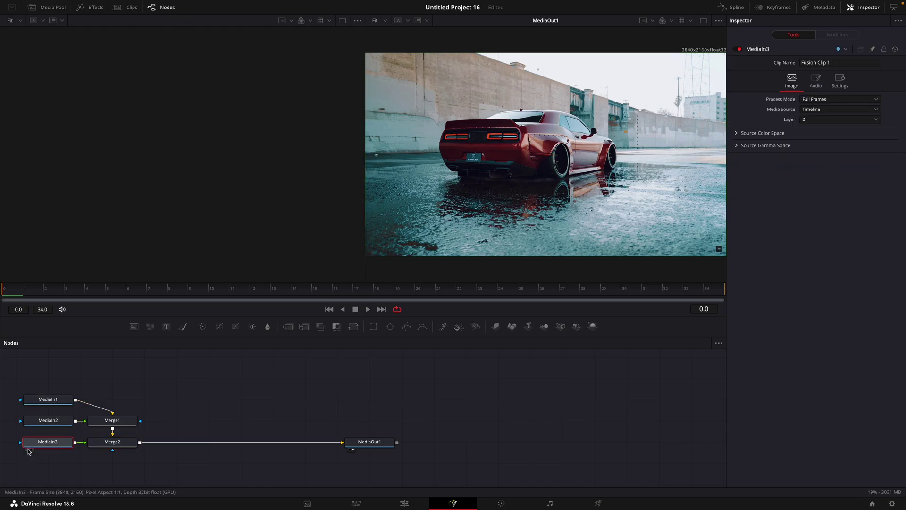
key("1")
key("1")
right_click(40, 445)
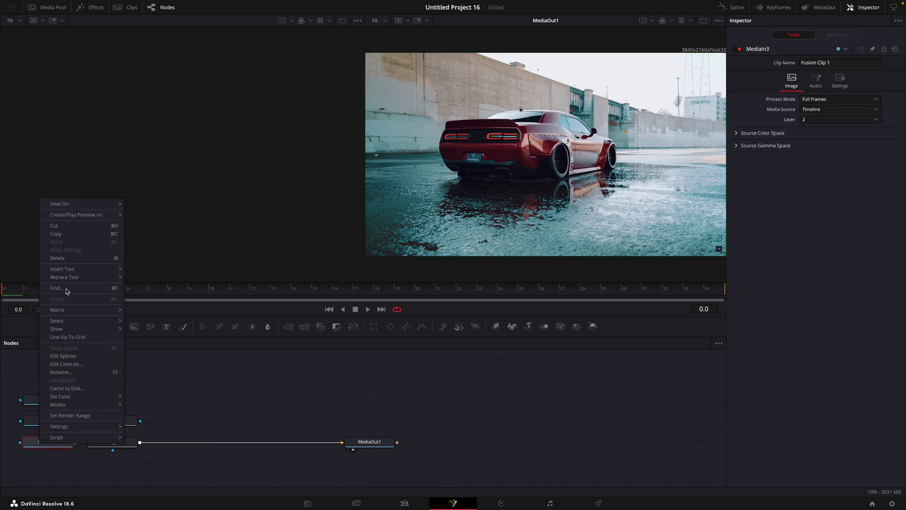
left_click(71, 372)
type("car")
key("Return")
Rename MediaIn2 to top and MediaIn1 to bottom, and shift both merge nodes right
right_click(47, 421)
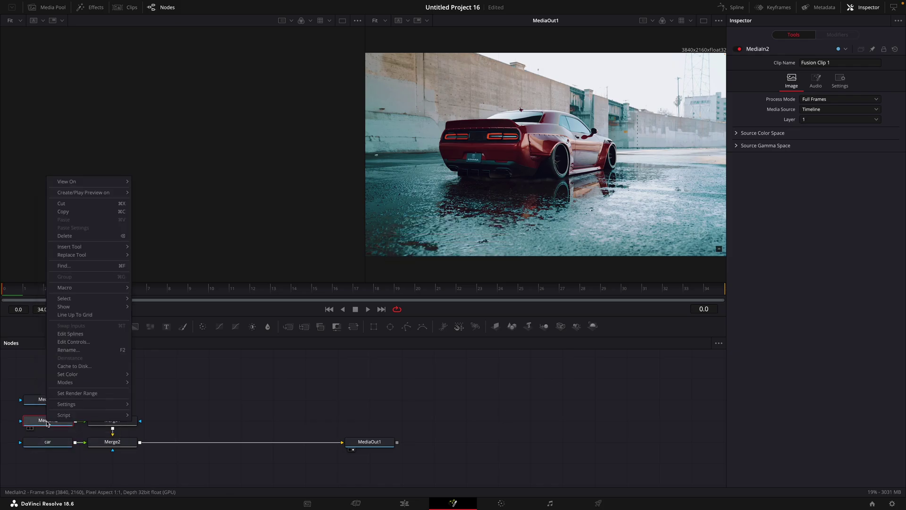
left_click(74, 351)
type("top")
key("Return")
right_click(64, 399)
left_click(92, 330)
type("bottom")
key("Return")
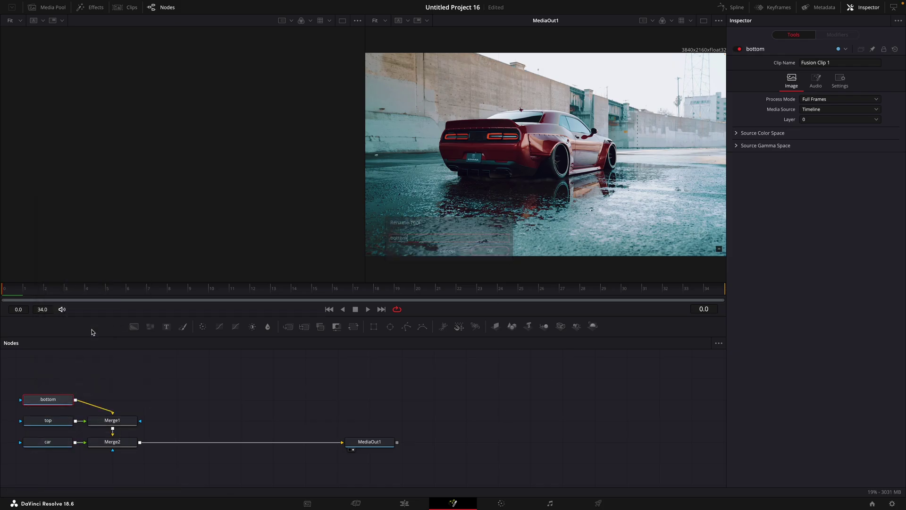
left_click_drag(152, 457, 131, 408)
left_click_drag(133, 441, 250, 441)
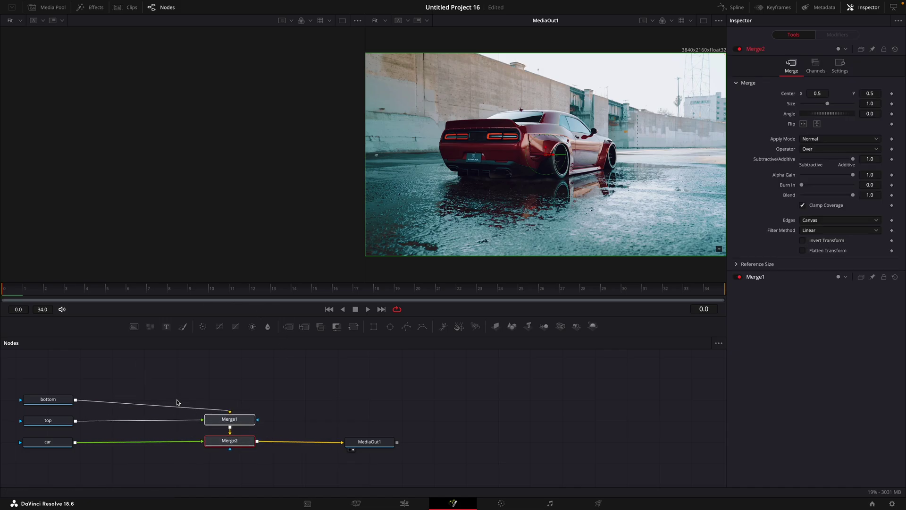
Insert a Transform node on the link from bottom to Merge1
left_click(198, 382)
key("shift+space")
type("transform")
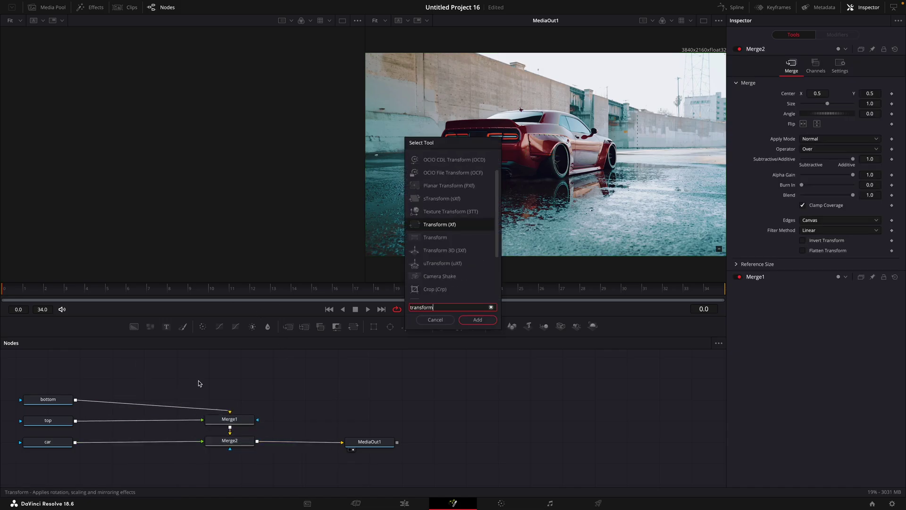
key("Return")
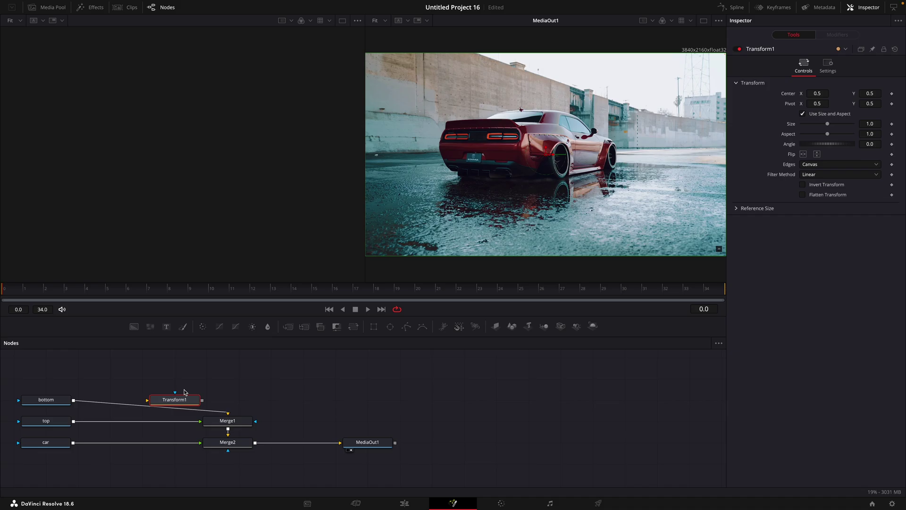
left_click_drag(186, 394, 162, 409)
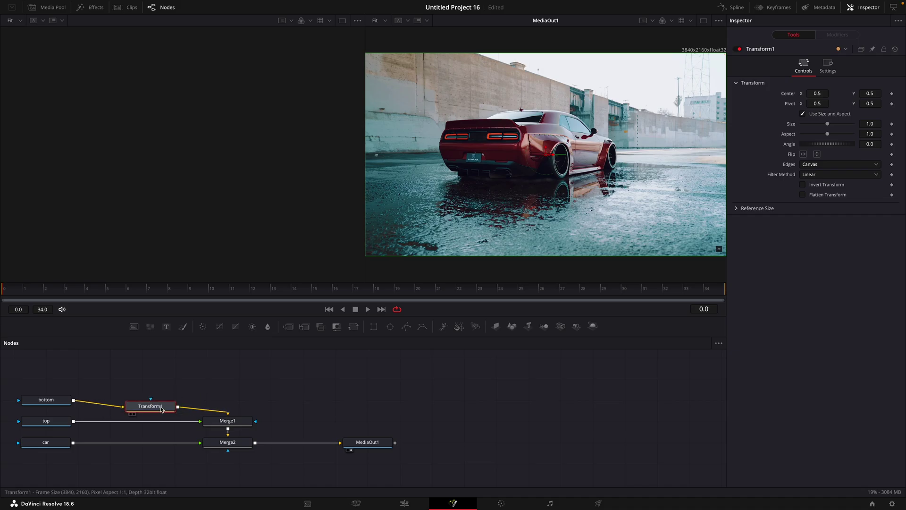
Paste Transform copies onto the top and car input links and tidy the node layout
key("ctrl+c")
key("ctrl+v")
left_click_drag(227, 379, 150, 423)
key("ctrl+v")
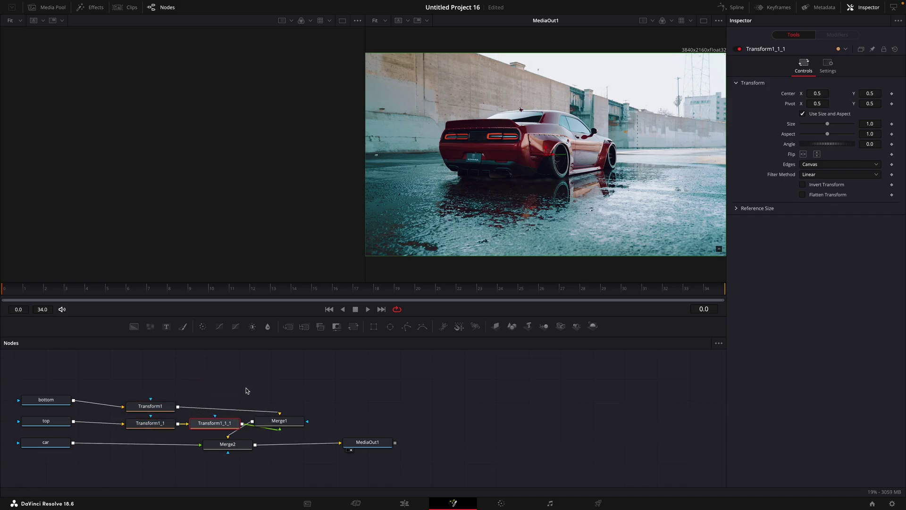
left_click_drag(208, 423, 165, 443)
left_click_drag(279, 421, 238, 421)
left_click_drag(163, 442, 144, 441)
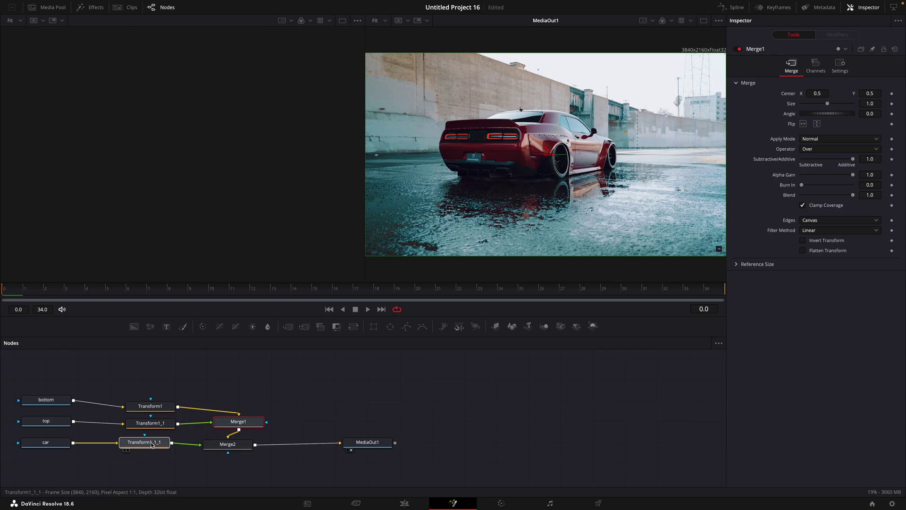
Push the ground layer's Transform1 centre down and the background's Transform1_1 centre up
left_click(148, 410)
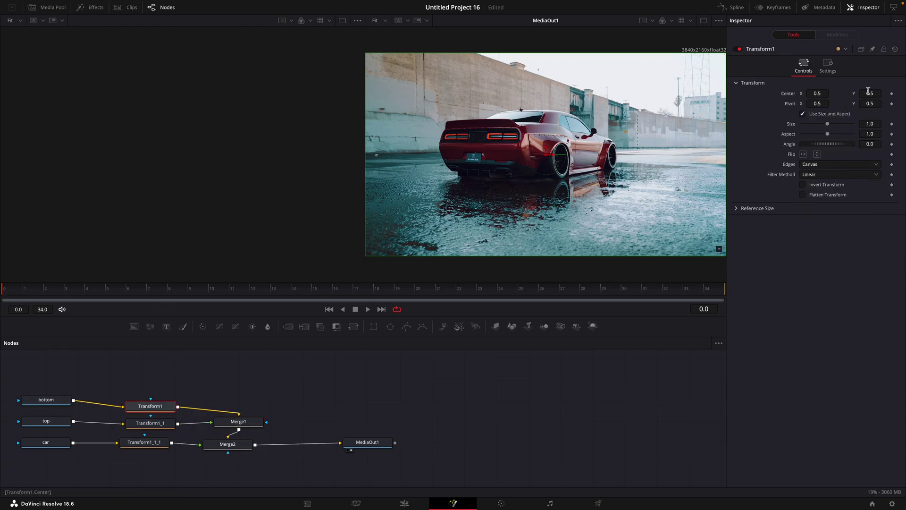
left_click_drag(868, 91, 438, 114)
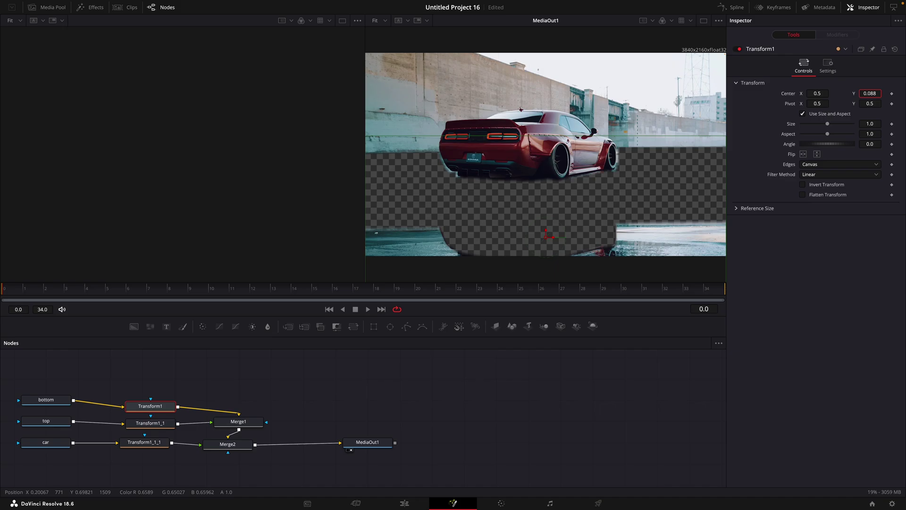
mouse_move(870, 93)
left_mouse_down()
mouse_move(850, 92)
mouse_move(870, 123)
left_mouse_up()
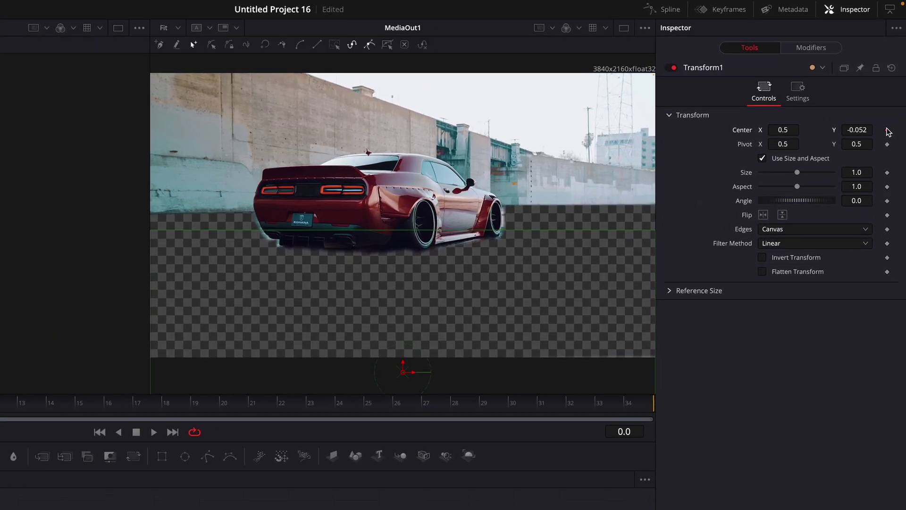
left_click(166, 422)
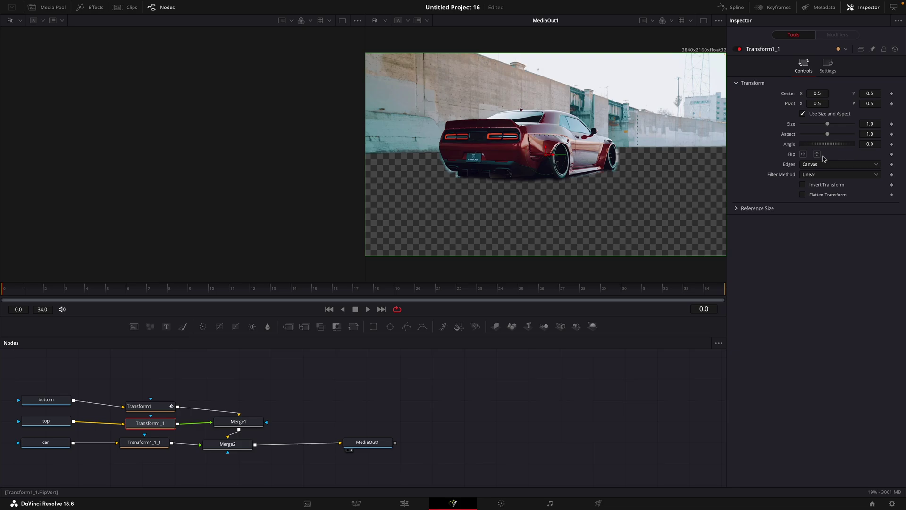
mouse_move(867, 93)
left_mouse_down()
mouse_move(905, 93)
mouse_move(890, 100)
left_mouse_up()
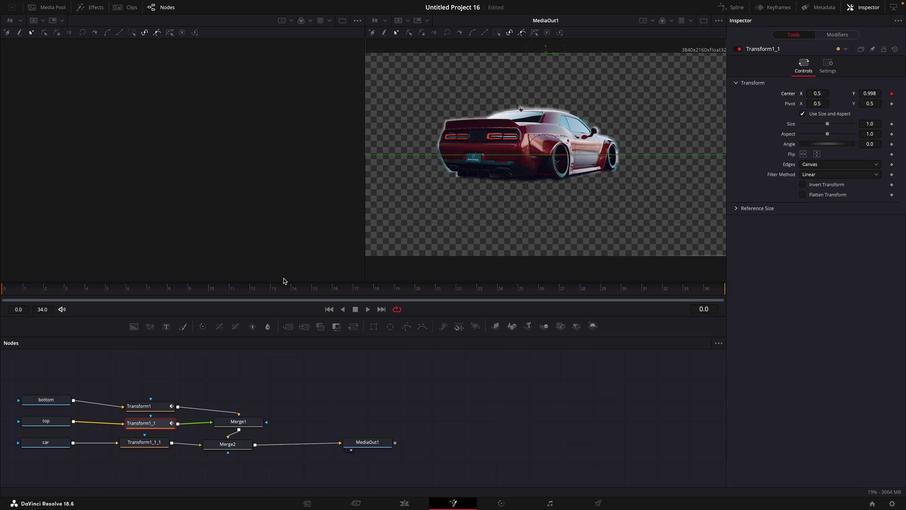
Slide the car's Transform1_1_1 centre left out of frame and keyframe it
left_click(144, 442)
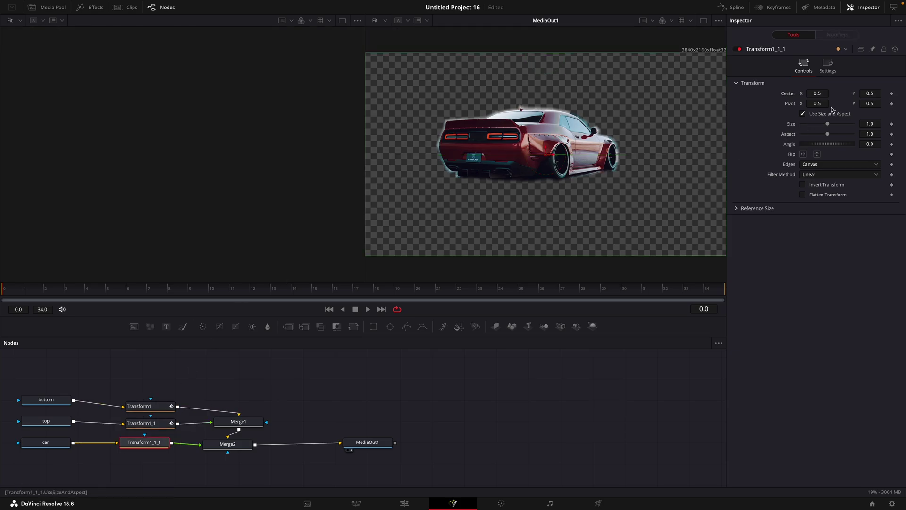
left_click_drag(823, 94, 783, 94)
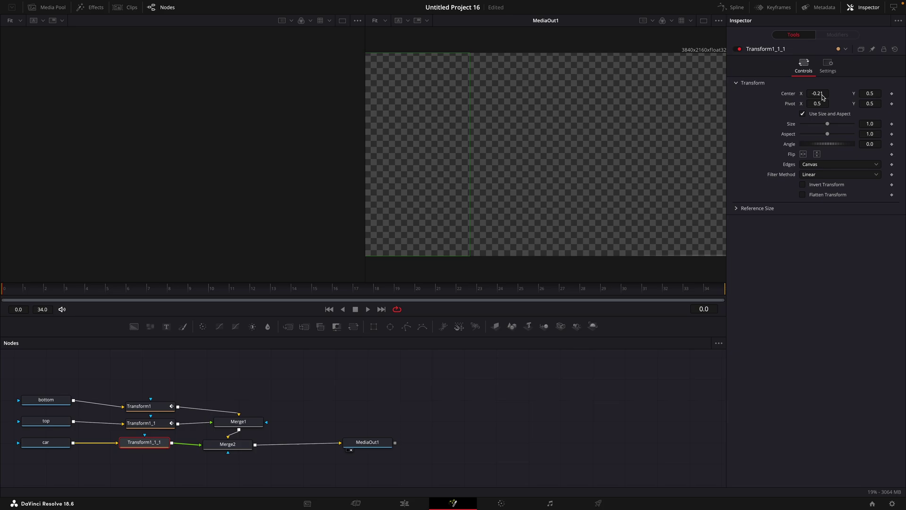
left_click(892, 94)
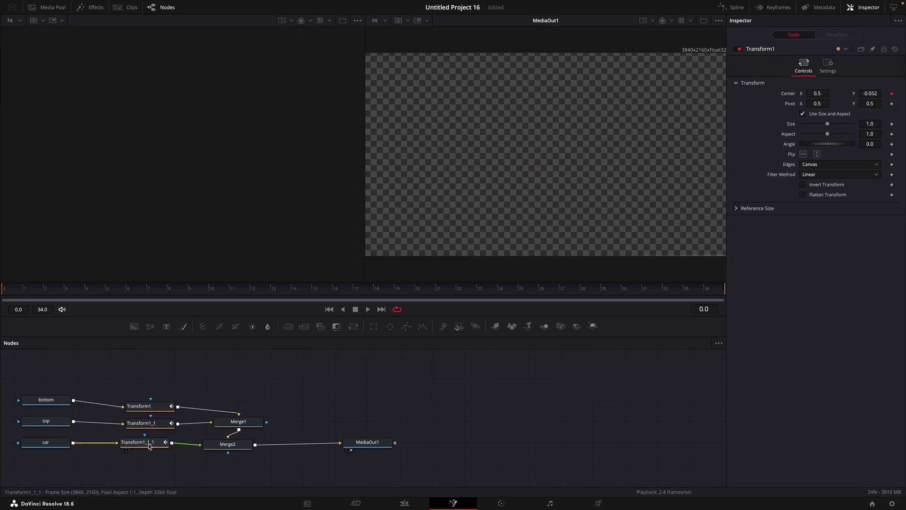
Set the car's Center X to 0.5 at frame 14, then check its -0.21 start at frame 0
left_click(14, 297)
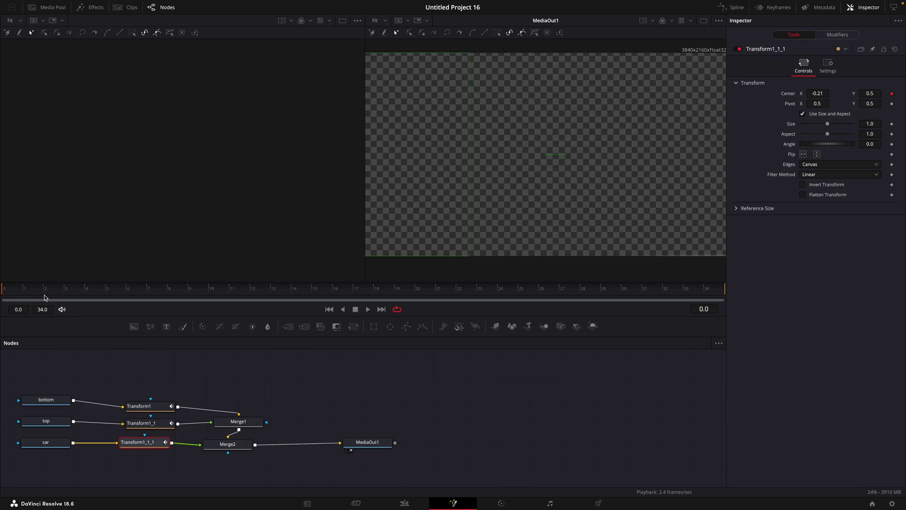
key("space")
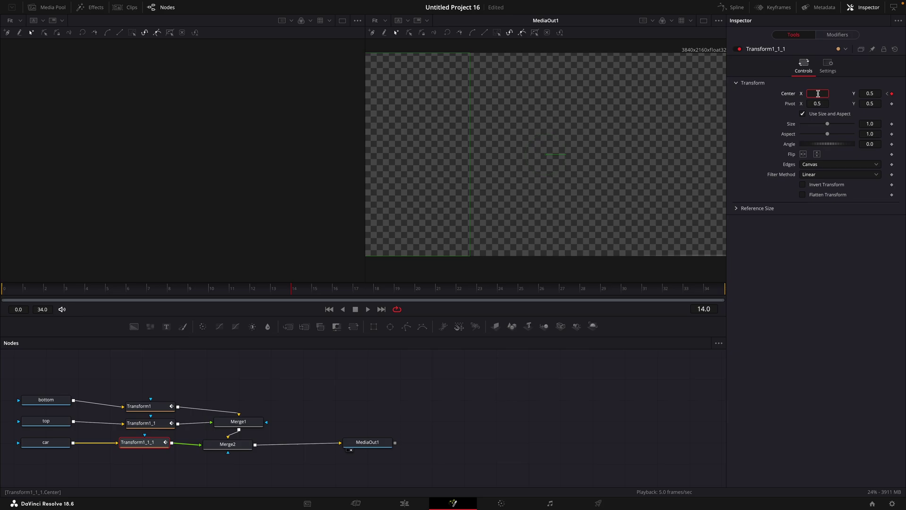
left_click(817, 93)
type("0")
key("Tab")
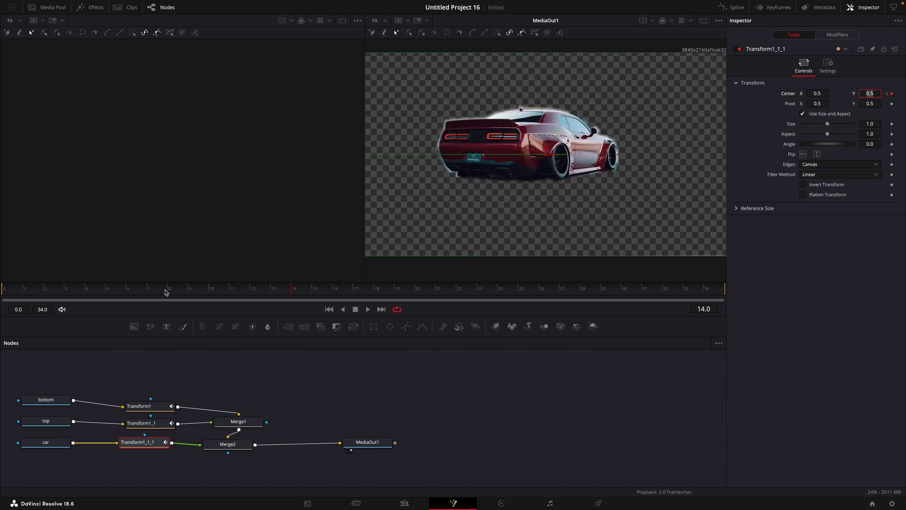
left_click(2, 290)
Smooth Transform1_1_1's two Displacement keyframes and raise the first handle for a fast-start ease
left_click(735, 7)
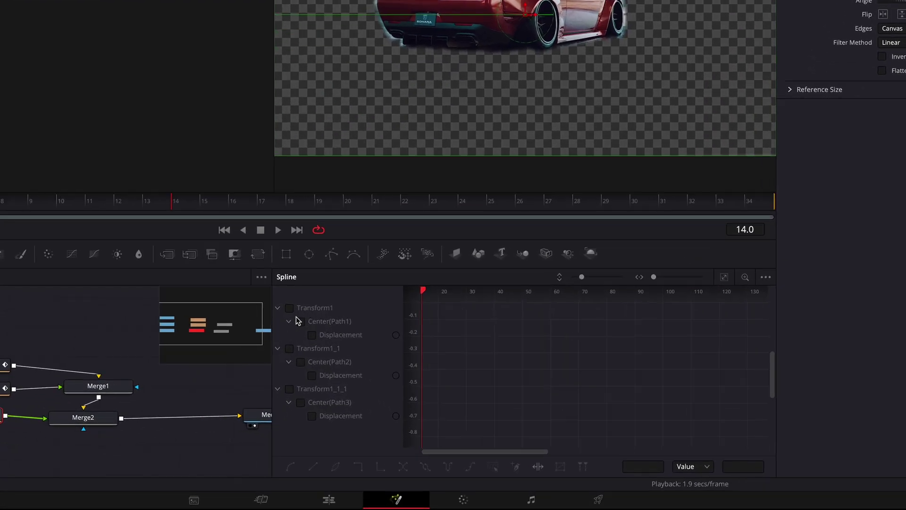
left_click(301, 403)
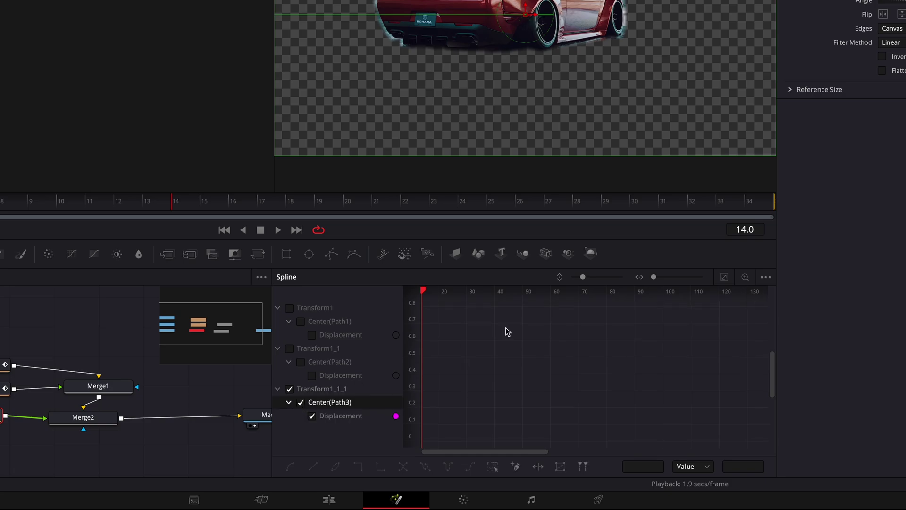
left_click(724, 279)
left_click_drag(751, 309, 455, 453)
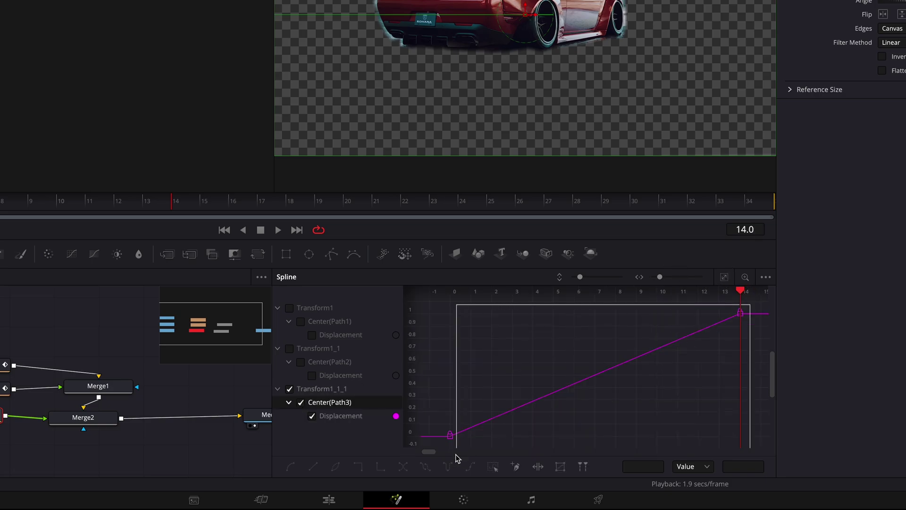
key("shift+s")
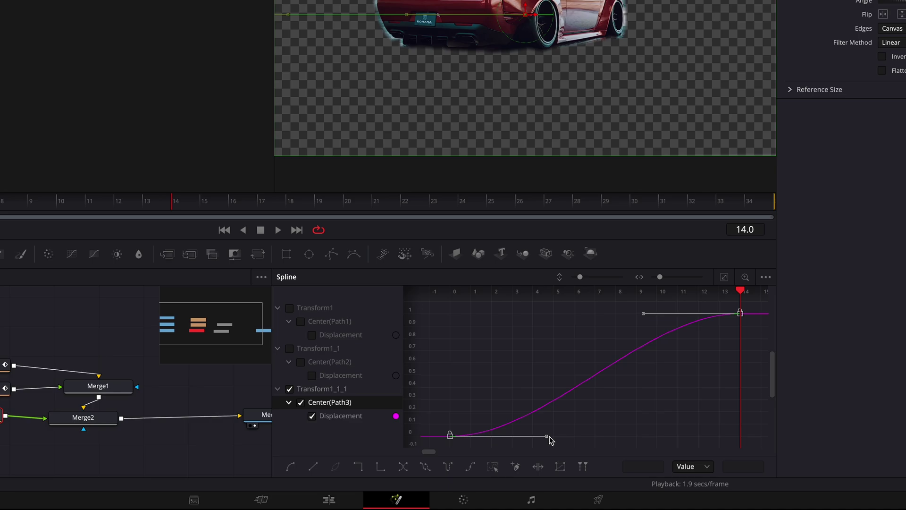
left_click_drag(547, 437, 476, 357)
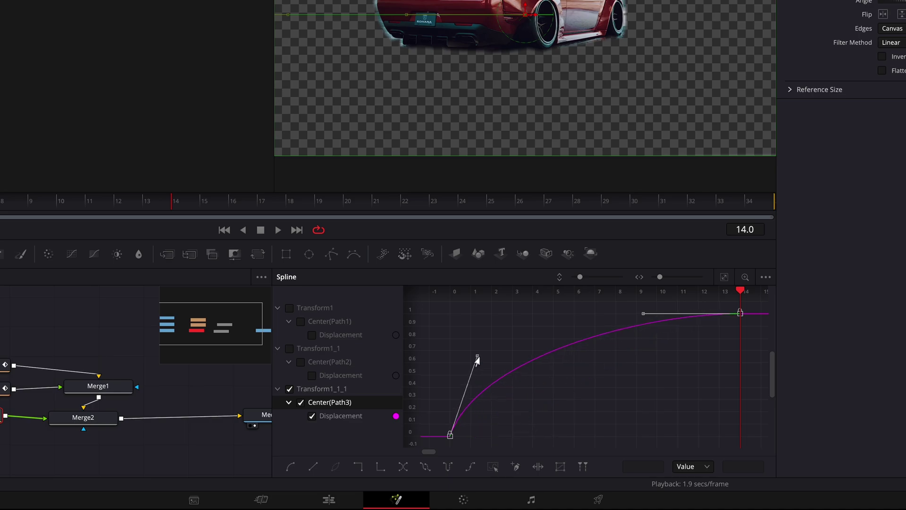
key("Home")
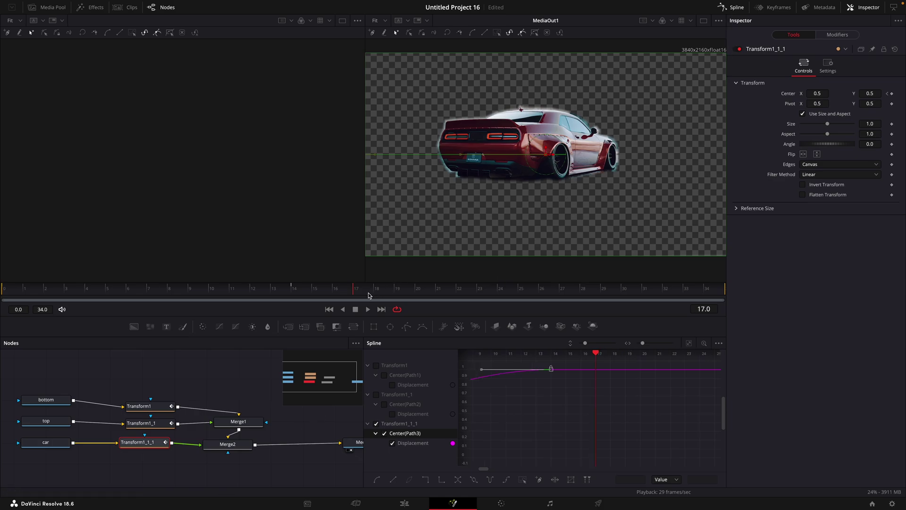
Keyframe the ground's Transform1 Center Y to 0.5 at frame 20 and smooth its keyframes
left_click_drag(369, 295, 299, 297)
left_click(150, 406)
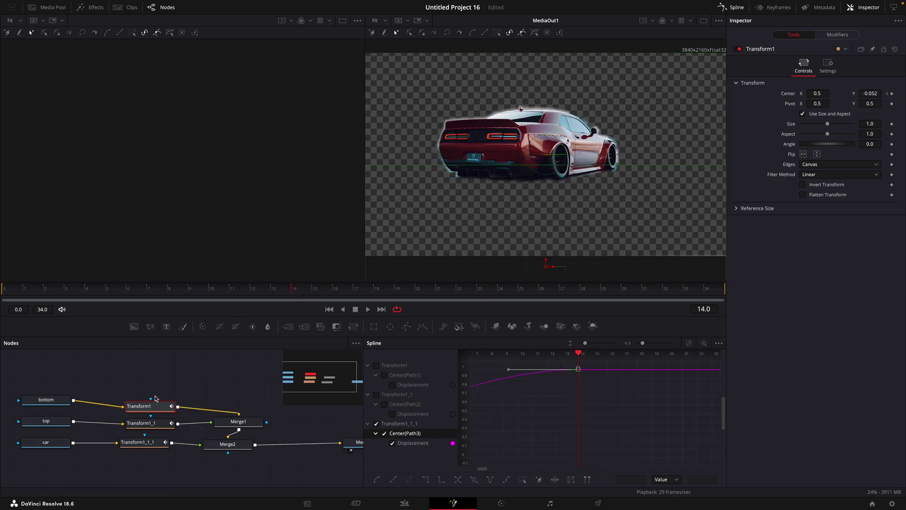
left_click(737, 7)
left_click_drag(296, 289, 230, 288)
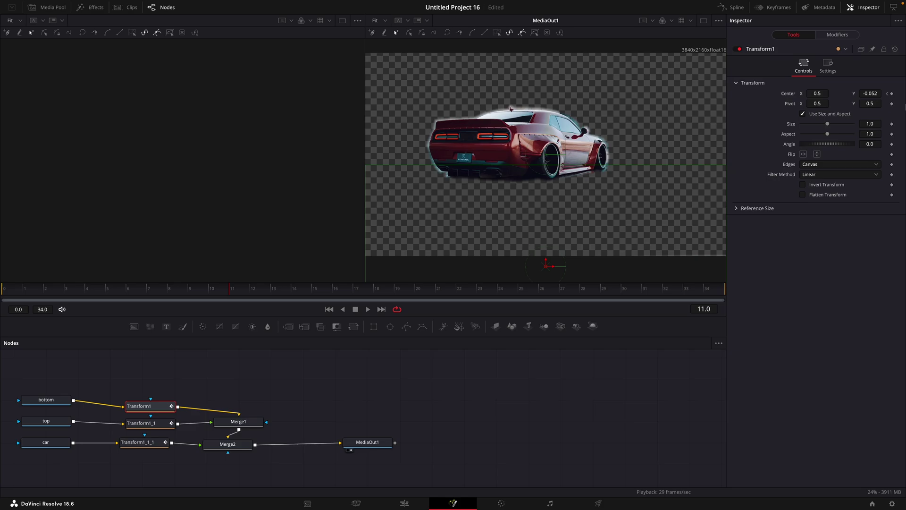
left_click(417, 289)
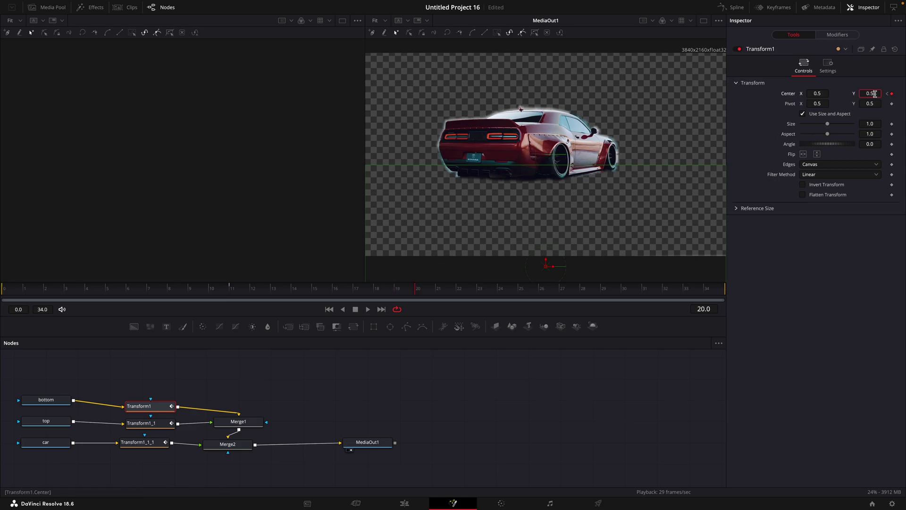
key("Return")
left_click(736, 6)
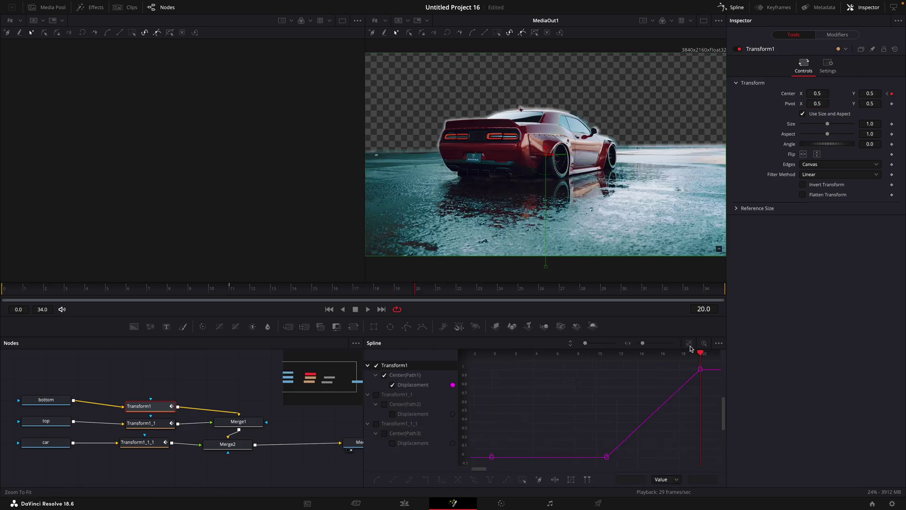
left_click_drag(698, 354, 600, 461)
key("shift+s")
left_click(286, 290)
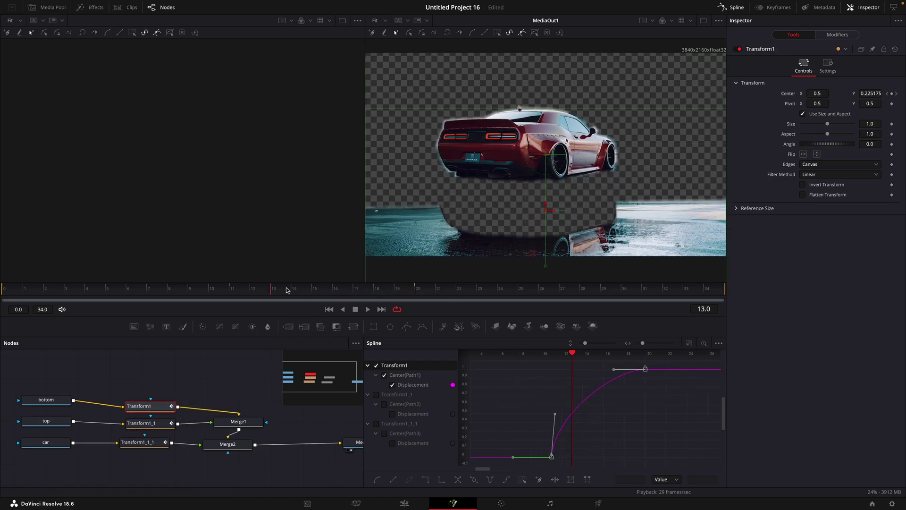
Keyframe the background's Transform1_1 Center Y to 0.5 at frame 23 and ease it
left_click(140, 423)
left_click(459, 290)
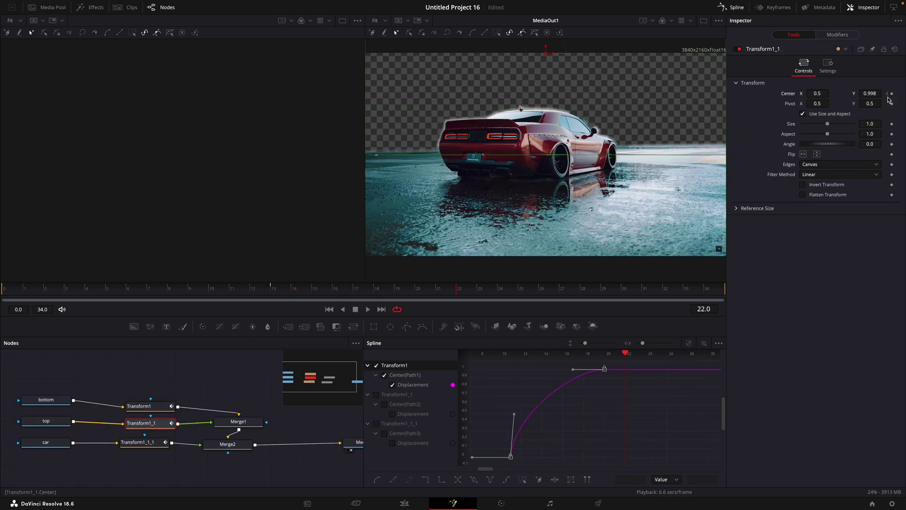
key("Right")
key("Return")
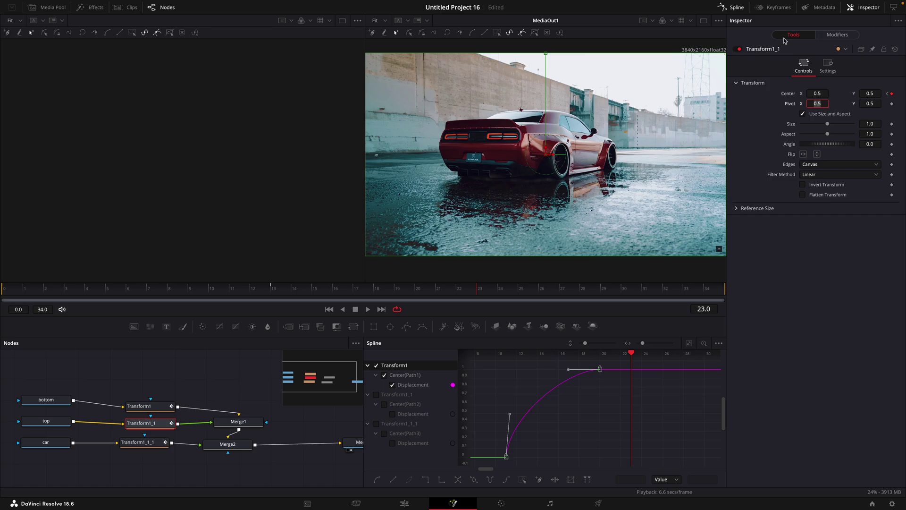
left_click(689, 343)
left_click(609, 456)
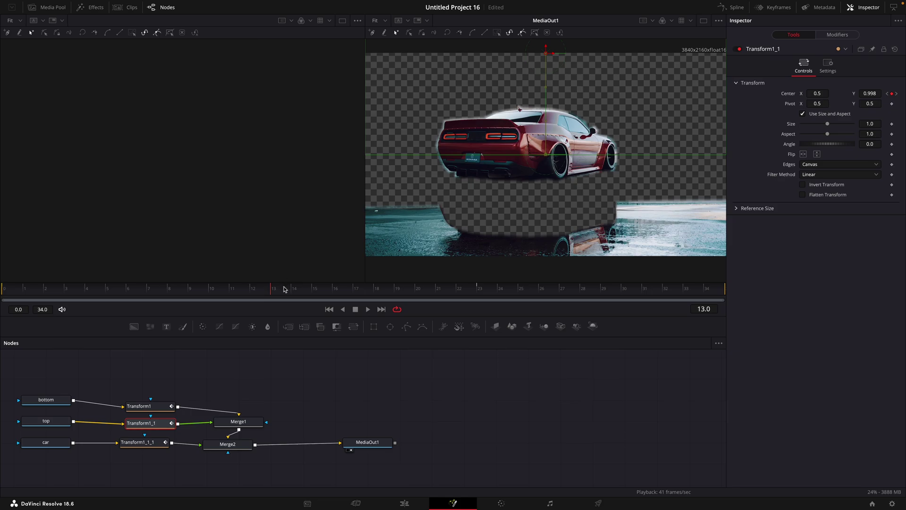
In the Keyframes editor, drag Transform1_1's Center Path displacement key from frame 23 to 14
left_click(779, 11)
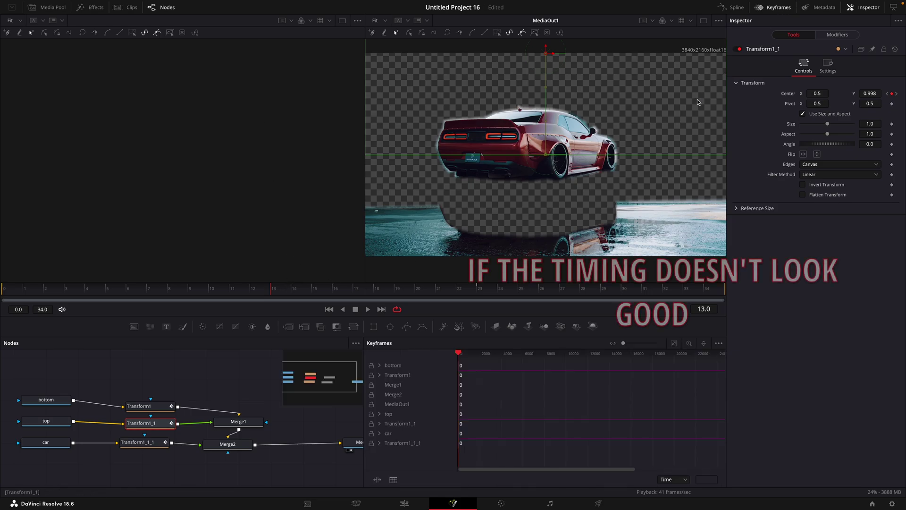
left_click(380, 423)
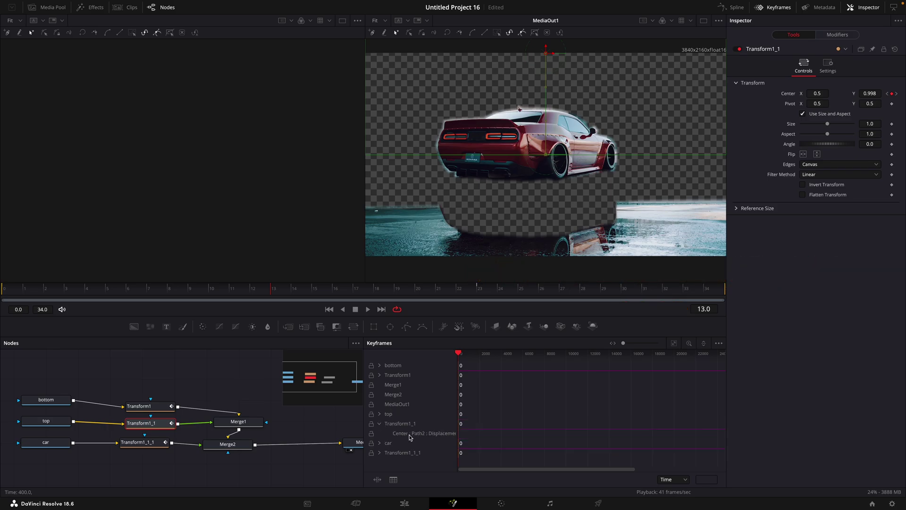
left_click(675, 344)
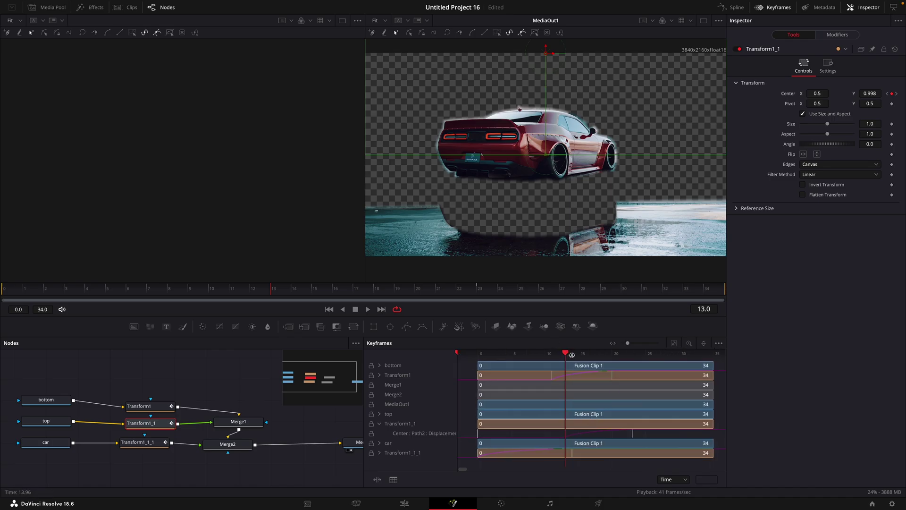
scroll(563, 352, "down", 2)
scroll(565, 352, "up", 2)
mouse_move(566, 353)
left_mouse_down()
mouse_move(482, 353)
mouse_move(569, 360)
left_mouse_up()
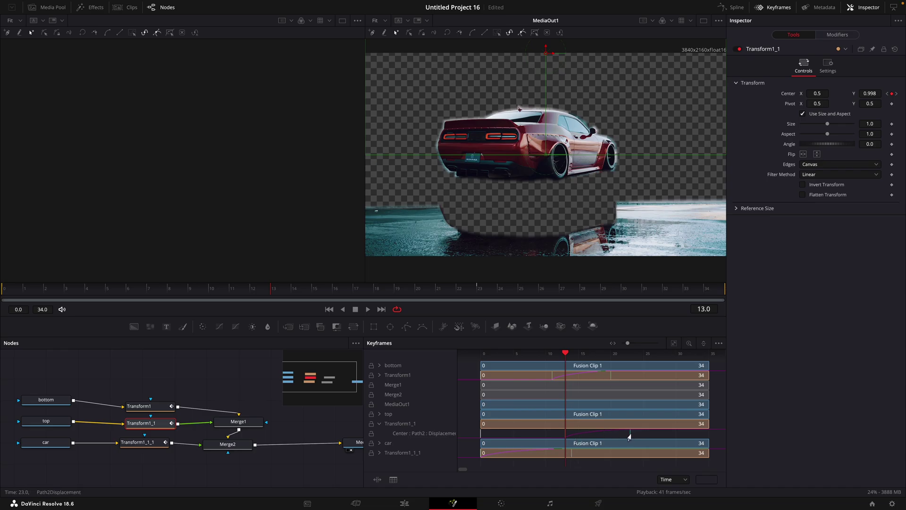
left_click_drag(630, 433, 637, 434)
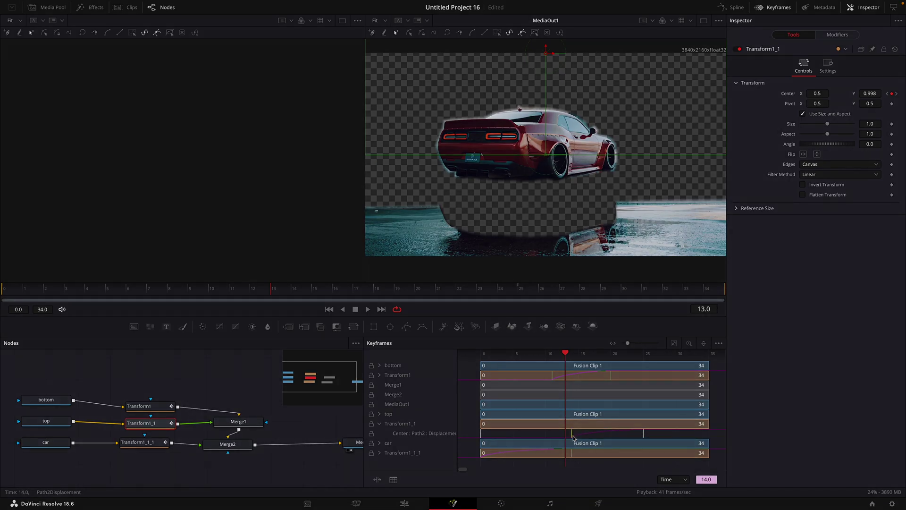
Enable motion blur on Transform1 at quality 10 and on Transform1_1
key("space")
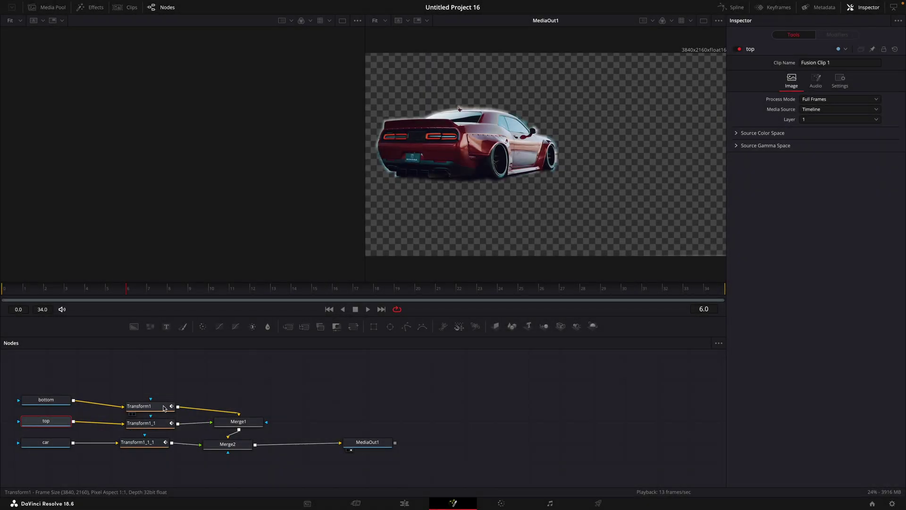
left_click(139, 406)
left_click(794, 99)
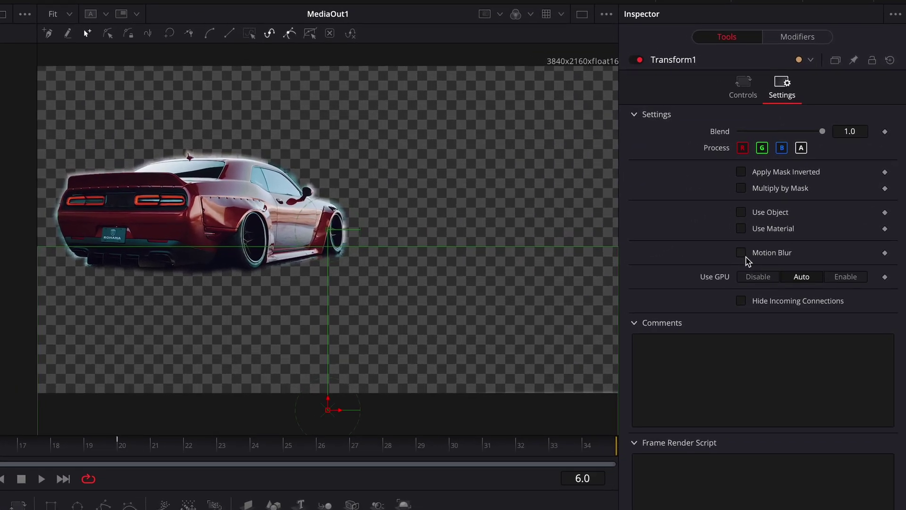
left_click(740, 253)
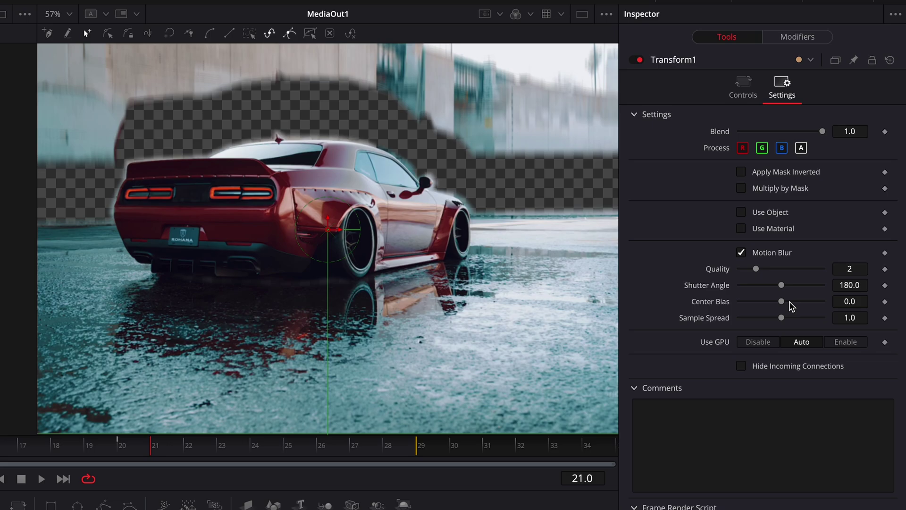
left_click_drag(756, 268, 824, 270)
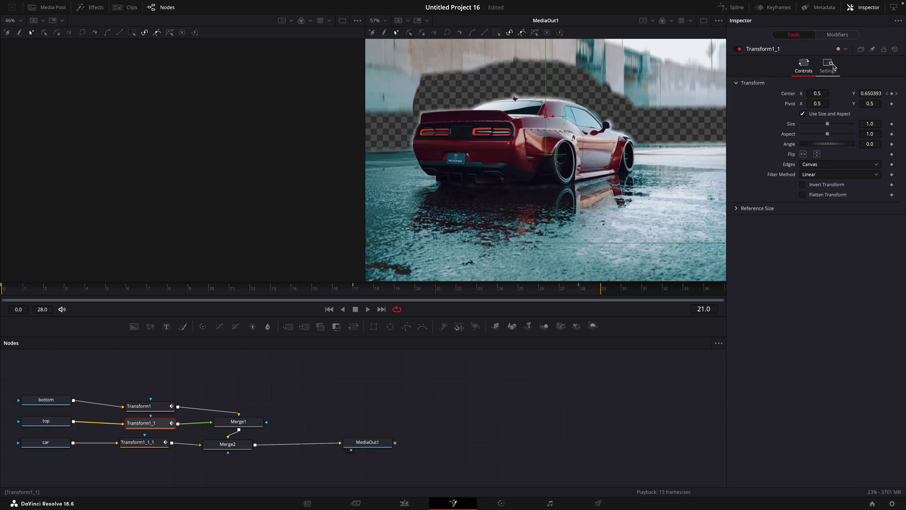
left_click(828, 66)
left_click(803, 169)
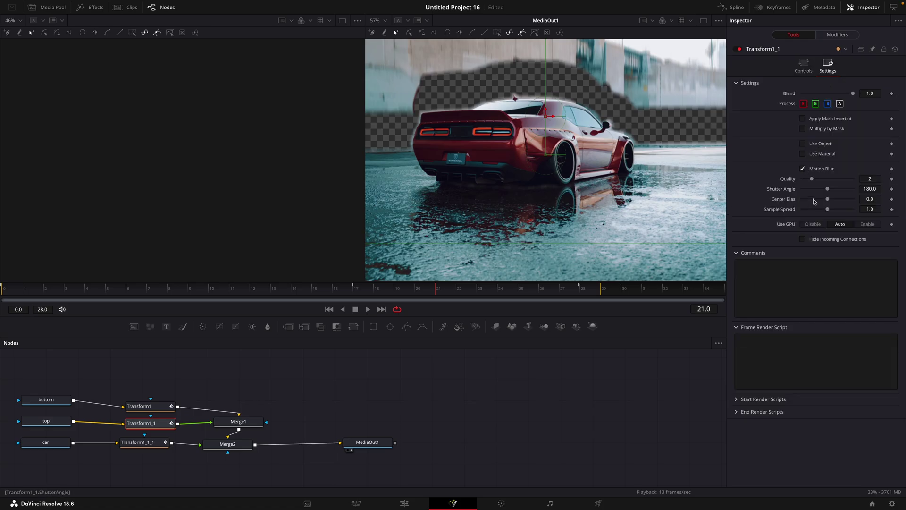